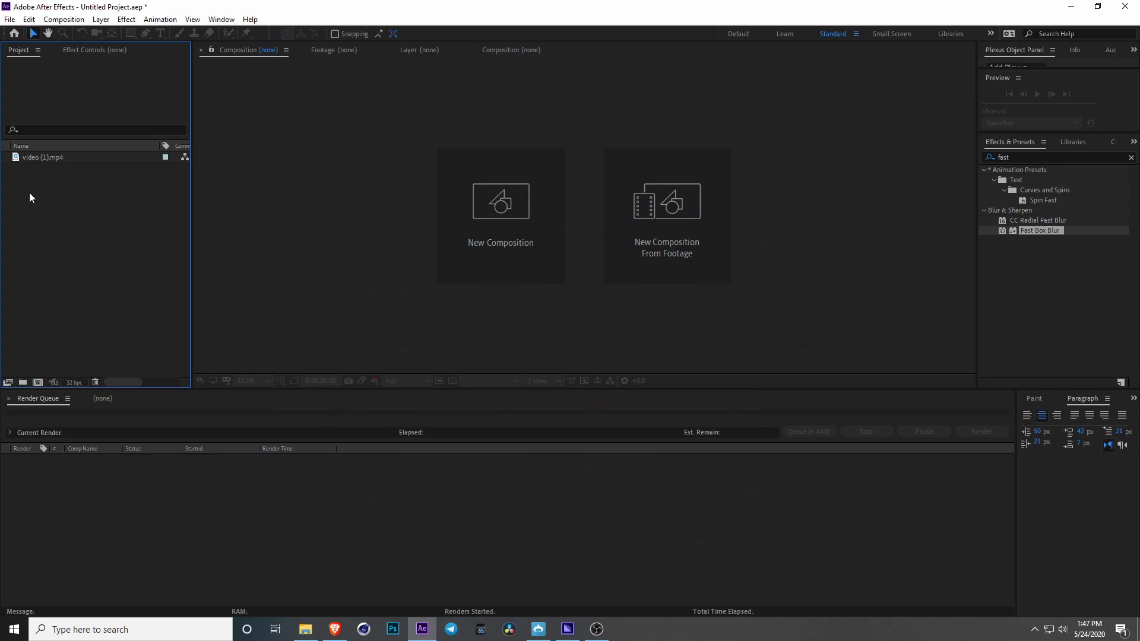
# - Open video (1).mp4 in the Footage viewer and scrub to about eight seconds to preview the water
pyautogui.click(44, 158)
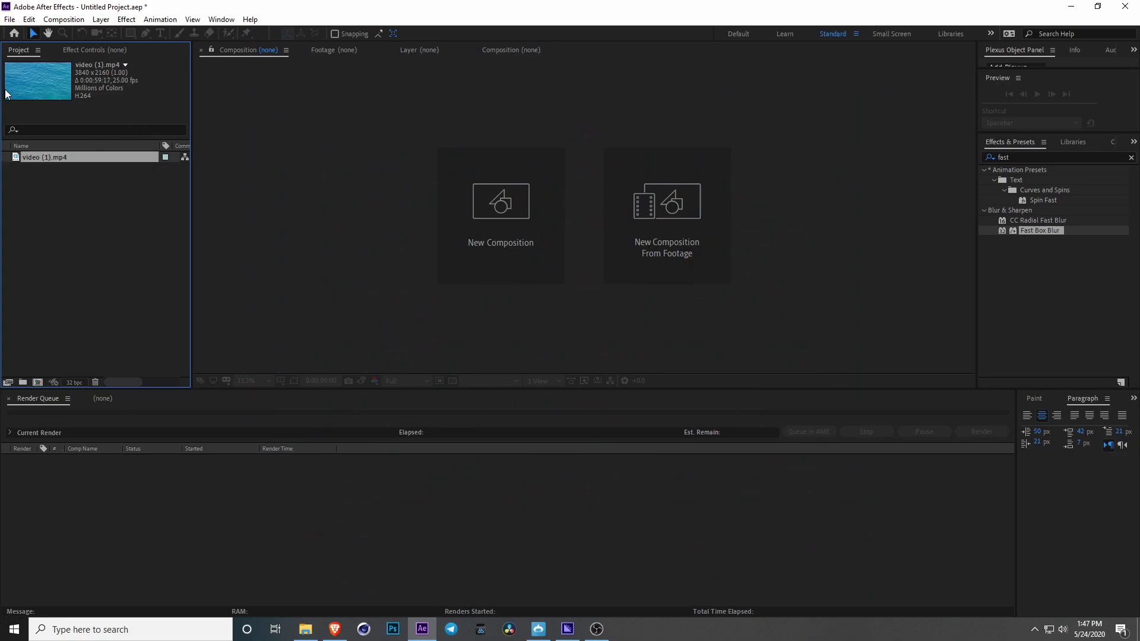
pyautogui.doubleClick(39, 160)
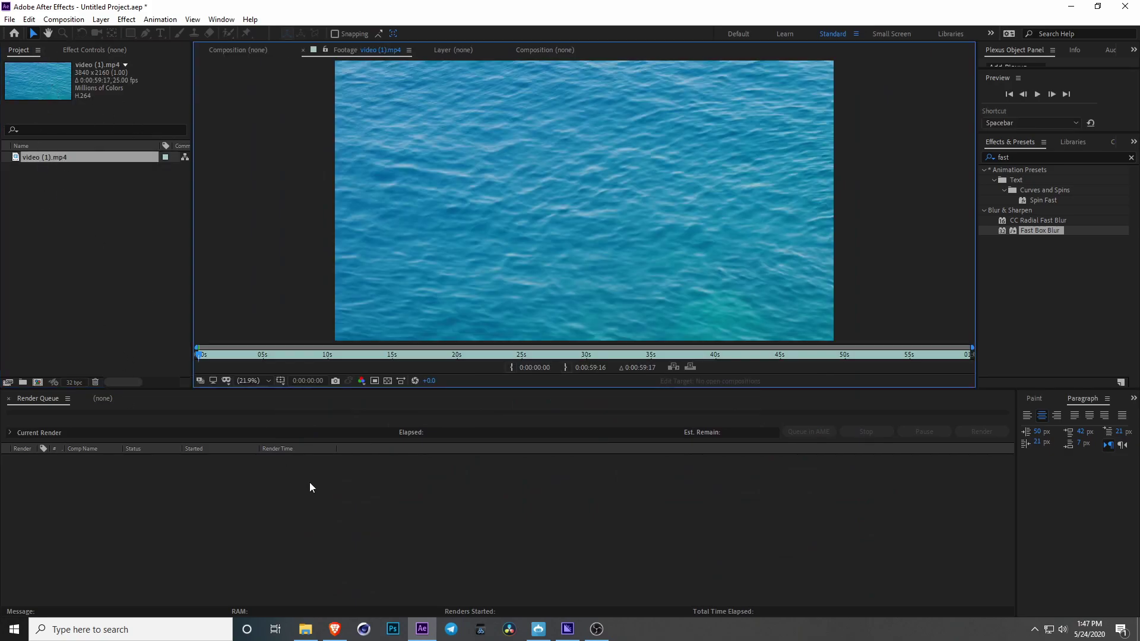
pyautogui.moveTo(215, 355); pyautogui.dragTo(376, 359)
pyautogui.moveTo(293, 359); pyautogui.dragTo(304, 360)
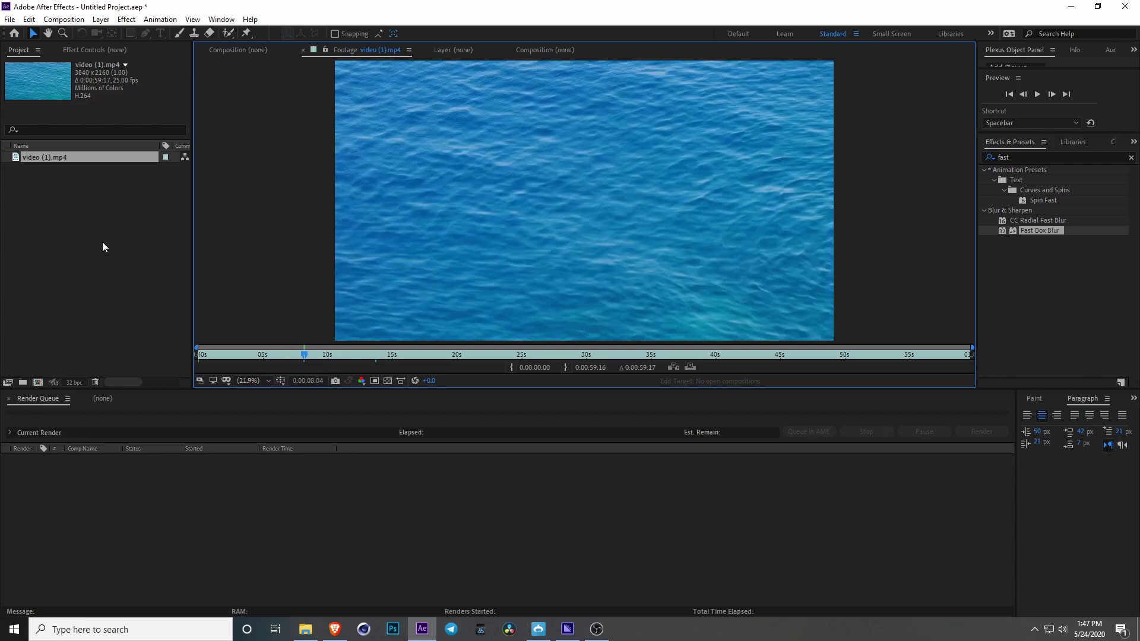
# - Create a 2000×2000 composition, Comp 1, and add video (1).mp4 as its layer
pyautogui.click(38, 383)
pyautogui.moveTo(112, 53); pyautogui.dragTo(156, 94)
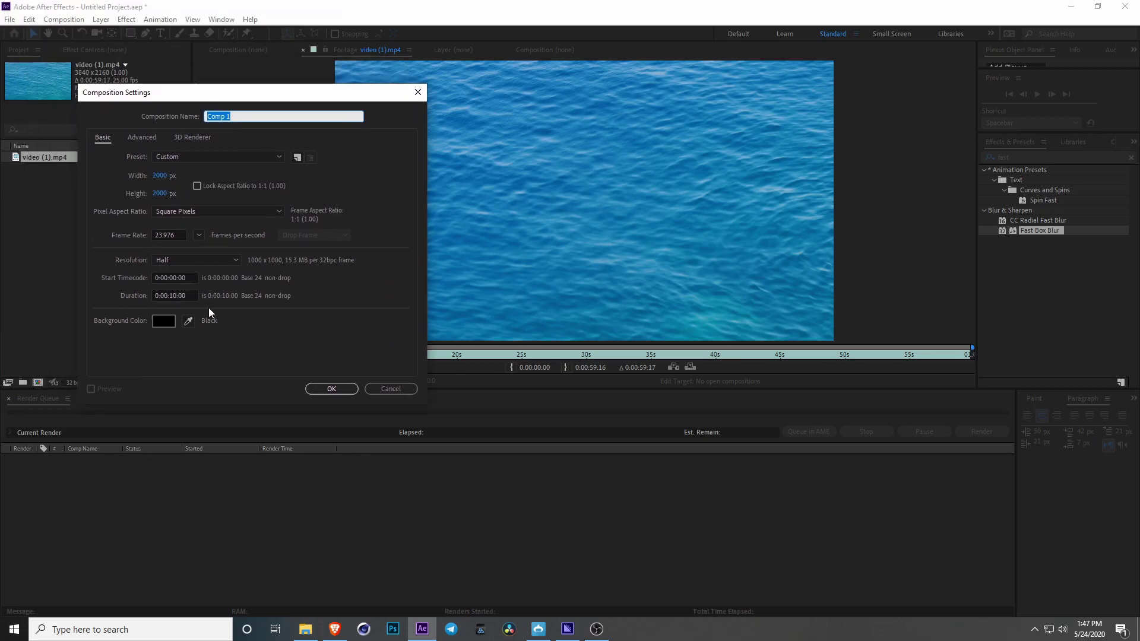
pyautogui.click(332, 389)
pyautogui.click(36, 169)
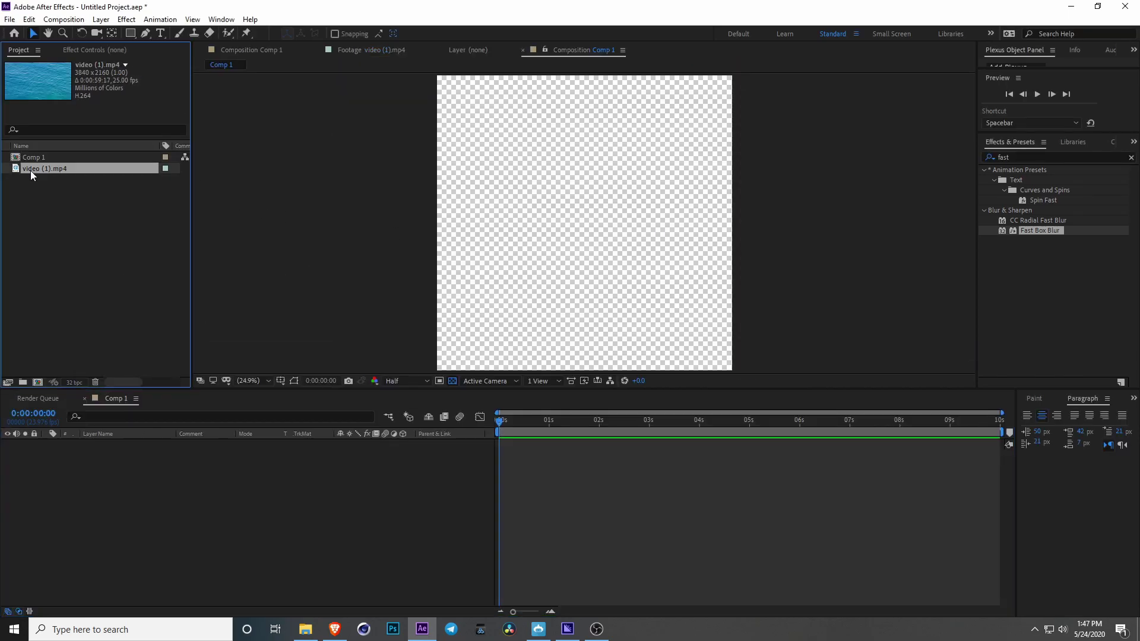
pyautogui.moveTo(47, 173); pyautogui.dragTo(117, 464)
pyautogui.scroll(-2, 627, 226)
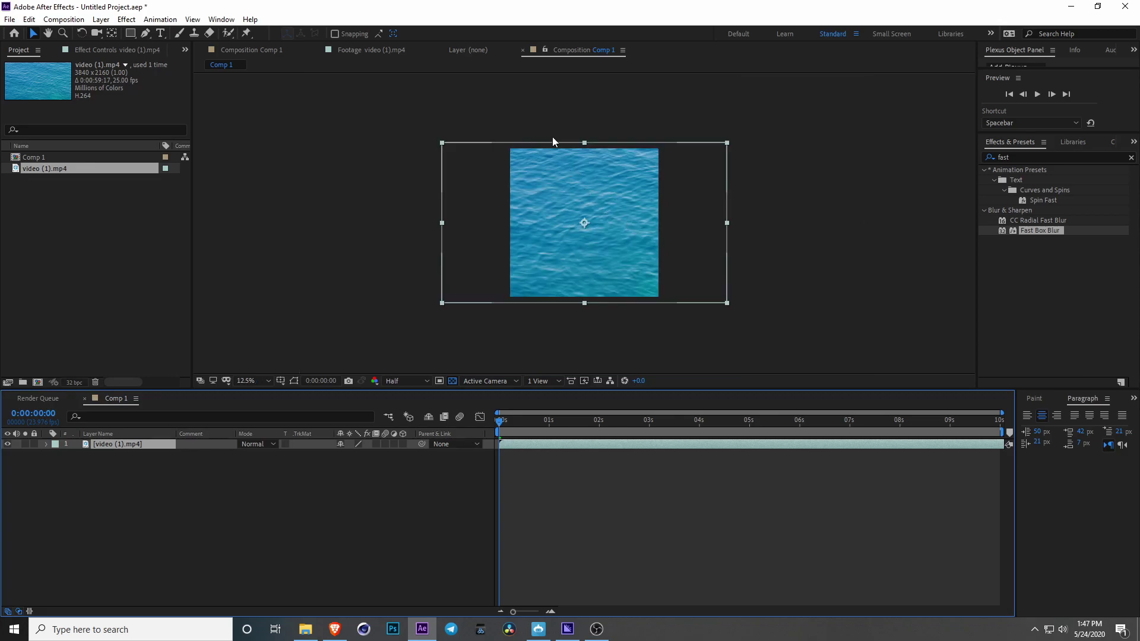
pyautogui.scroll(2, 529, 247)
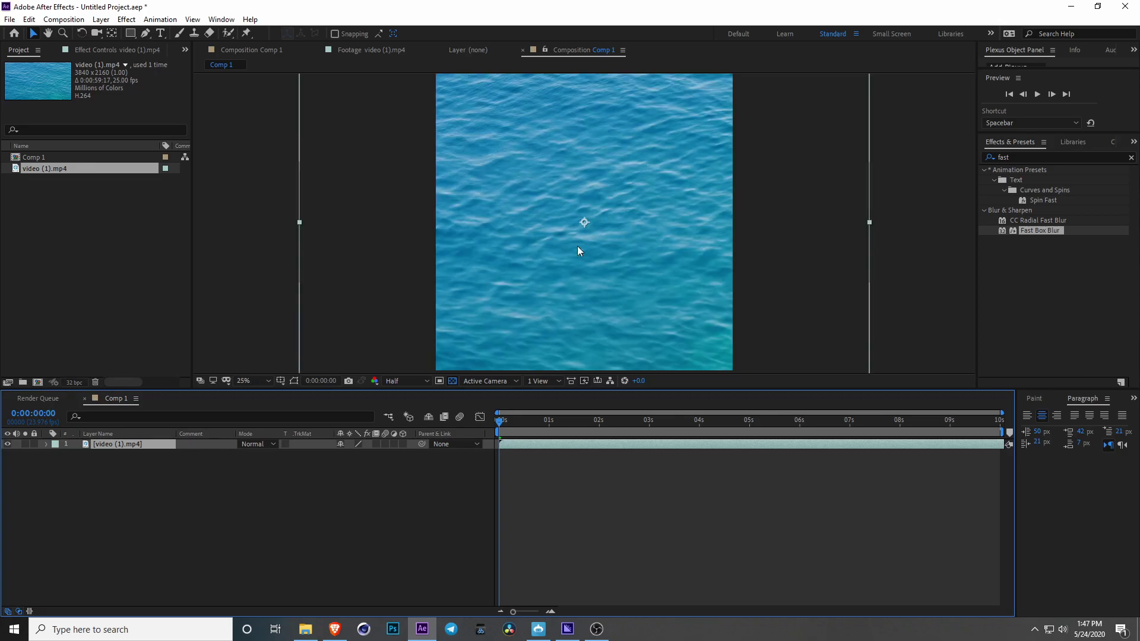
# - Preview Comp 1 from about two seconds, then recentre the view at 25% zoom
pyautogui.moveTo(509, 433)
pyautogui.mouseDown()
pyautogui.moveTo(663, 424)
pyautogui.moveTo(502, 431)
pyautogui.mouseUp()
pyautogui.press('space')
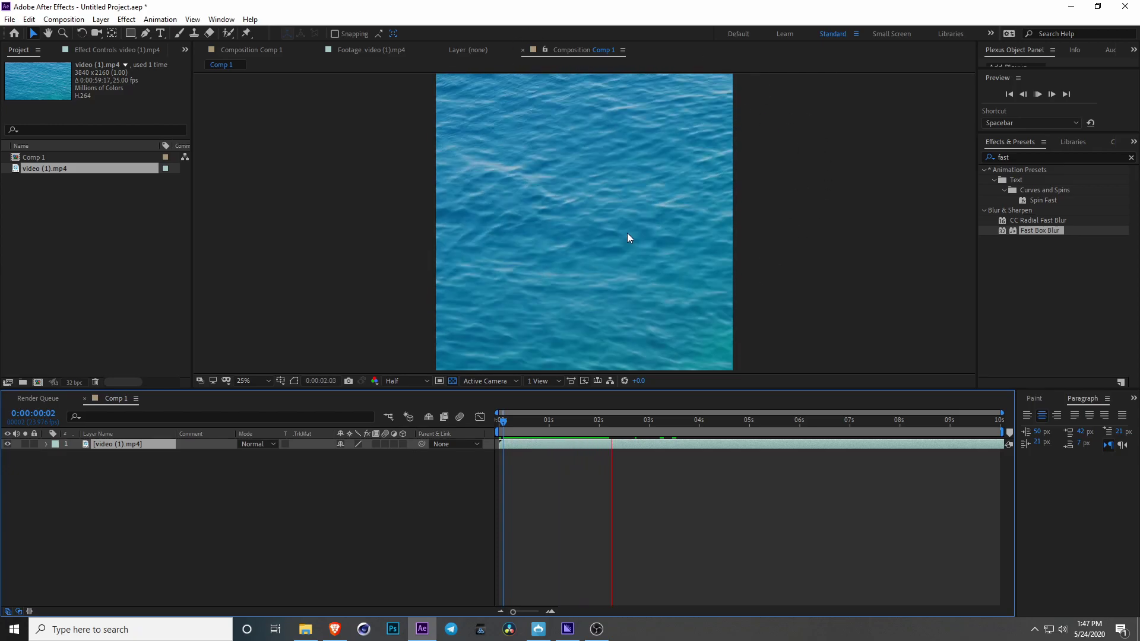
pyautogui.press('.')
pyautogui.press('.')
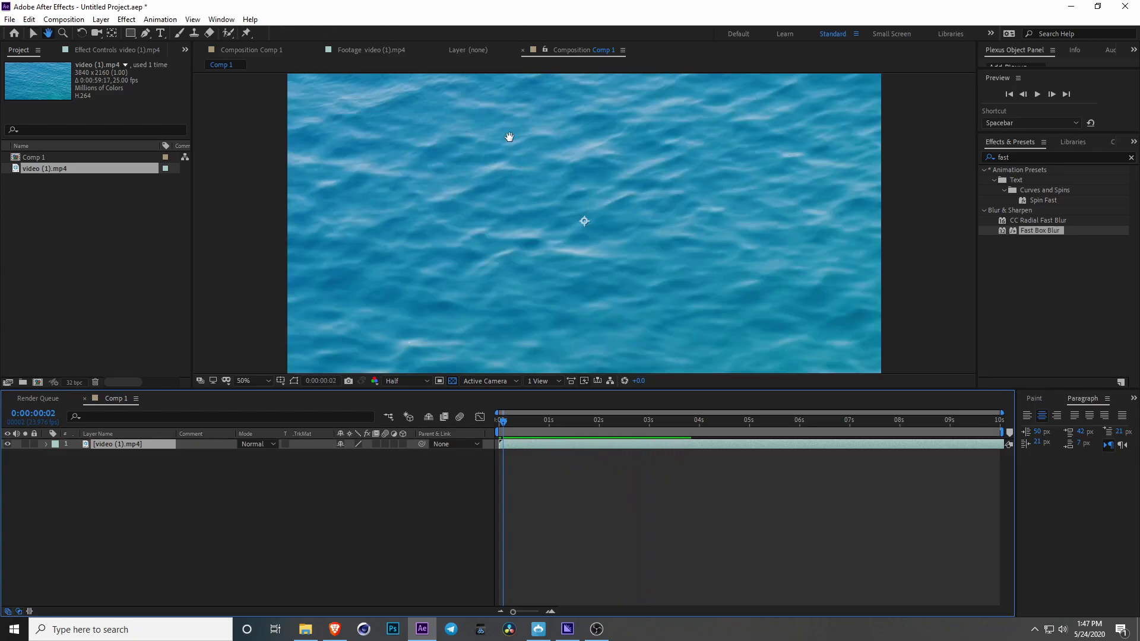
pyautogui.moveTo(516, 144); pyautogui.dragTo(637, 262)
pyautogui.moveTo(721, 242); pyautogui.dragTo(664, 220)
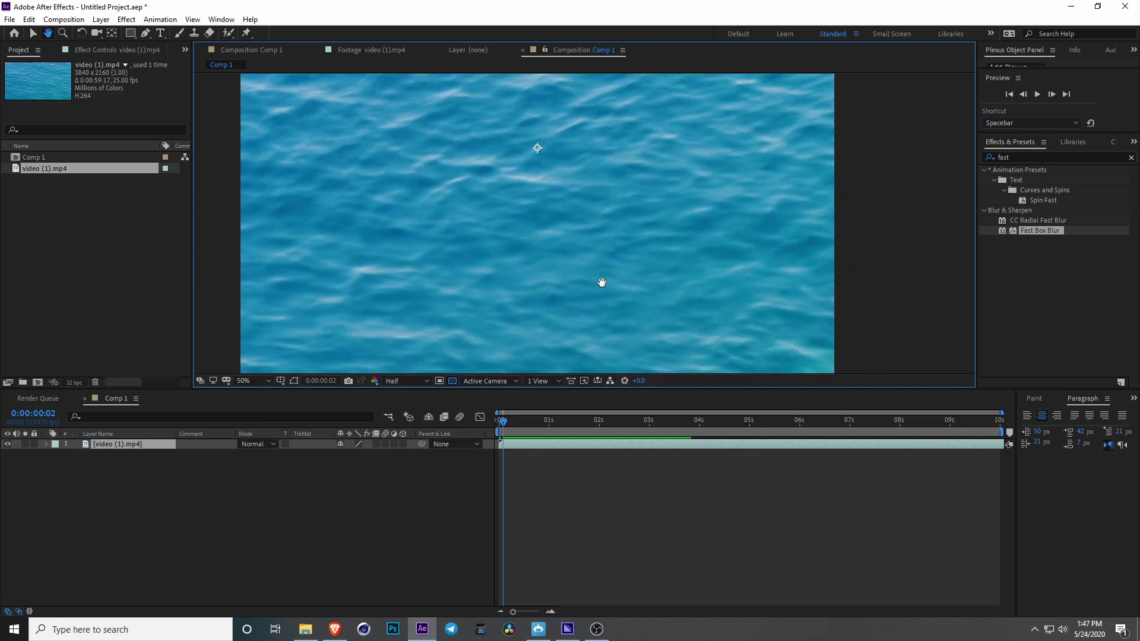
pyautogui.moveTo(600, 279); pyautogui.dragTo(618, 242)
pyautogui.press(',')
pyautogui.moveTo(550, 184); pyautogui.dragTo(527, 231)
pyautogui.press('v')
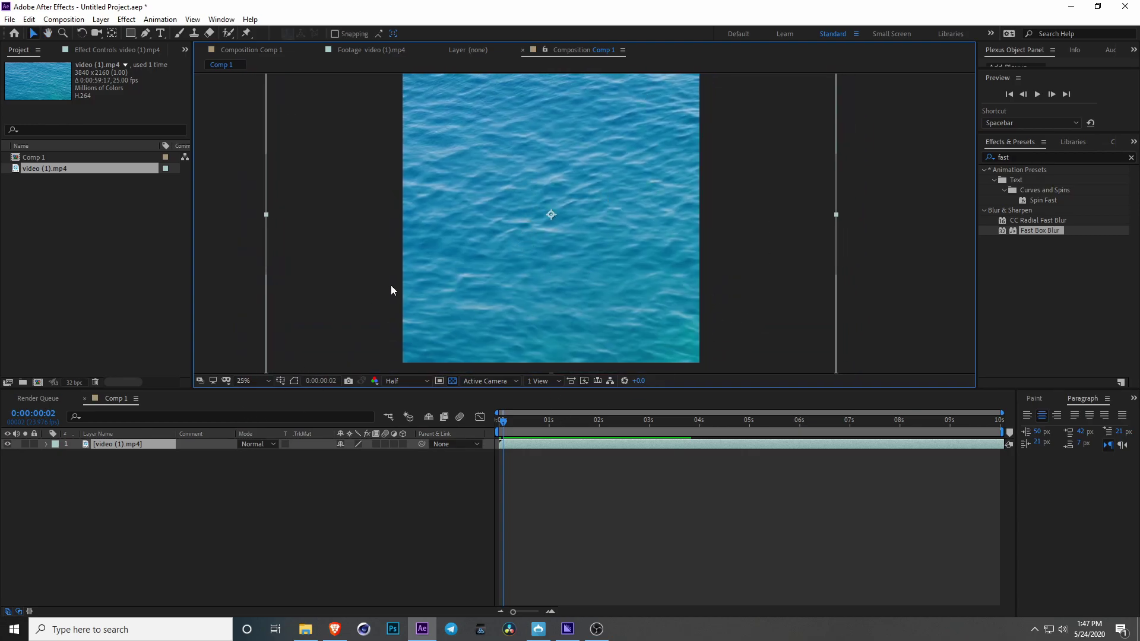
pyautogui.moveTo(413, 281); pyautogui.dragTo(397, 290)
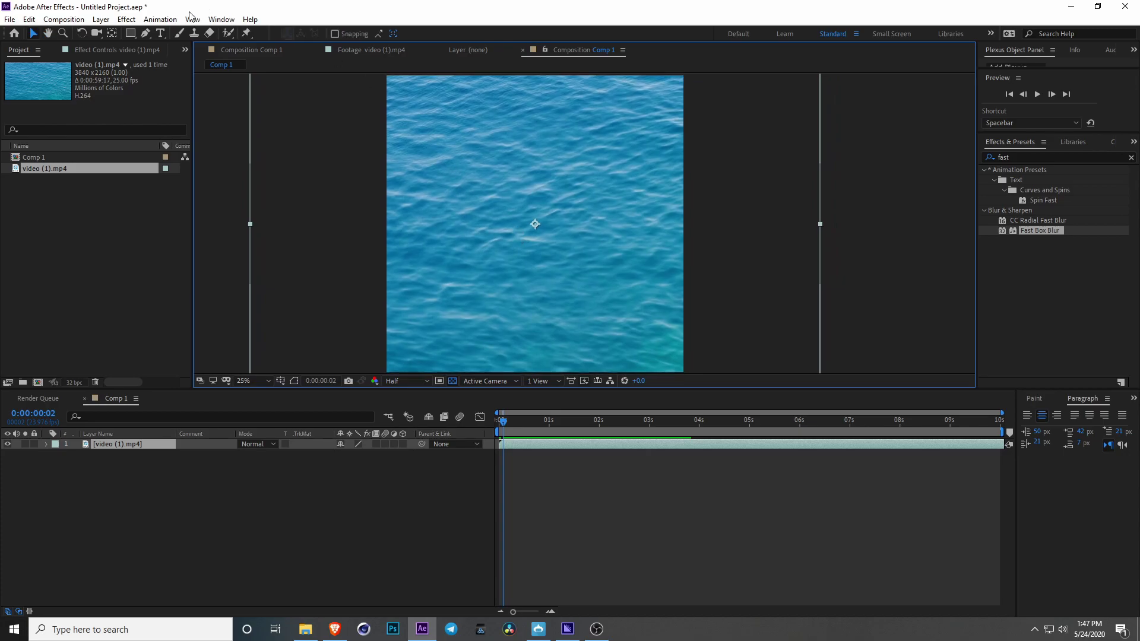
# - Type UNDER WATER as a new text layer on two lines with tightened leading
pyautogui.click(160, 33)
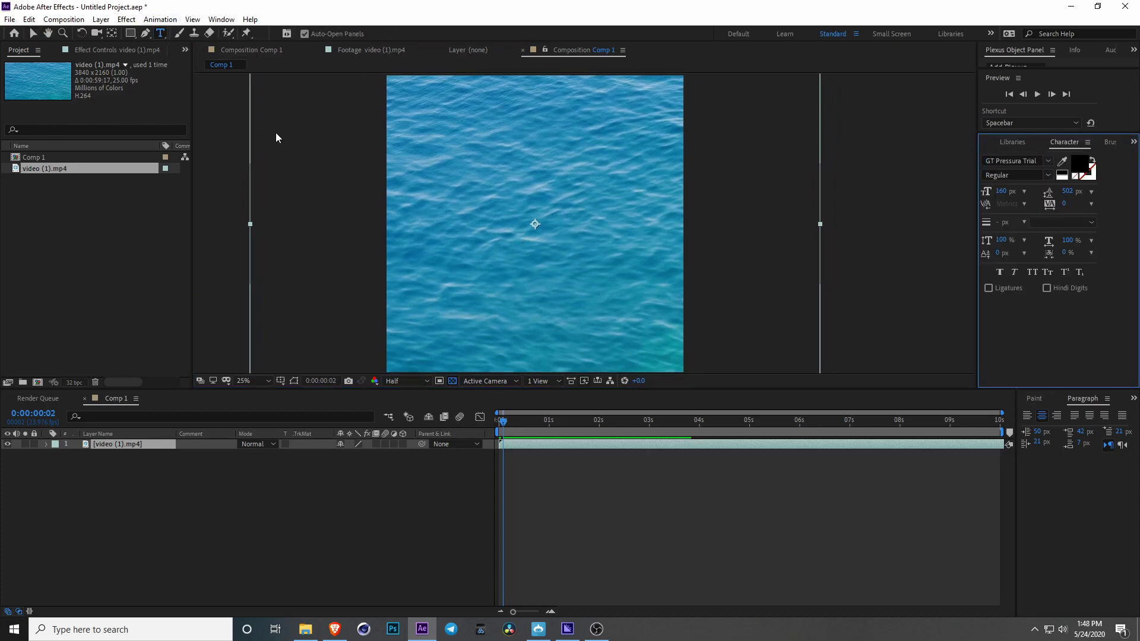
pyautogui.click(487, 229)
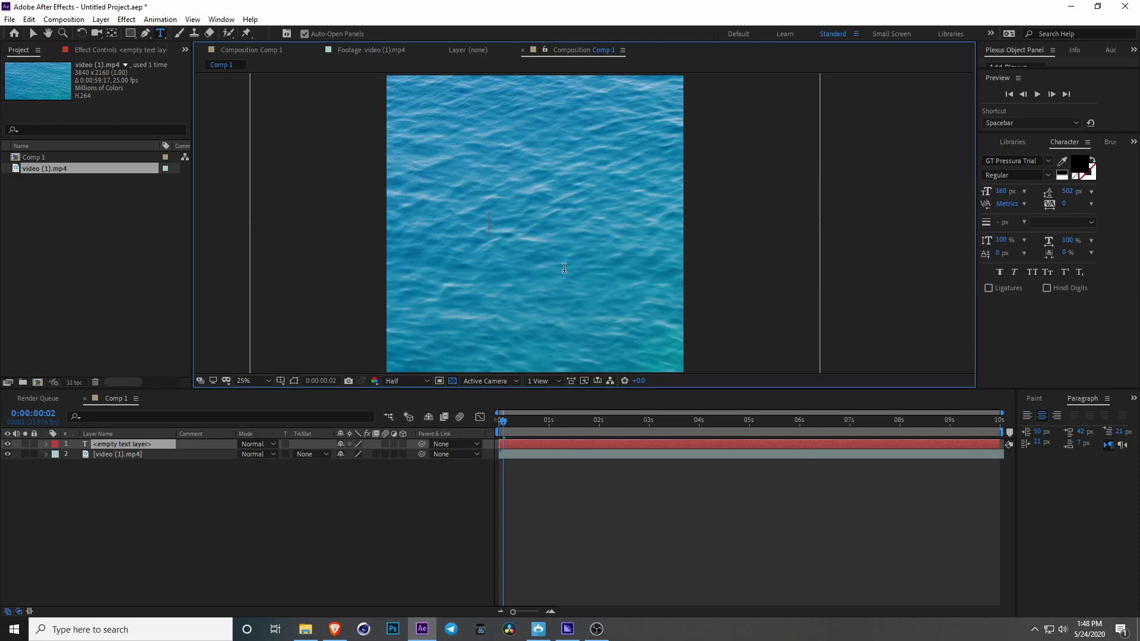
pyautogui.write('UNDERWATER')
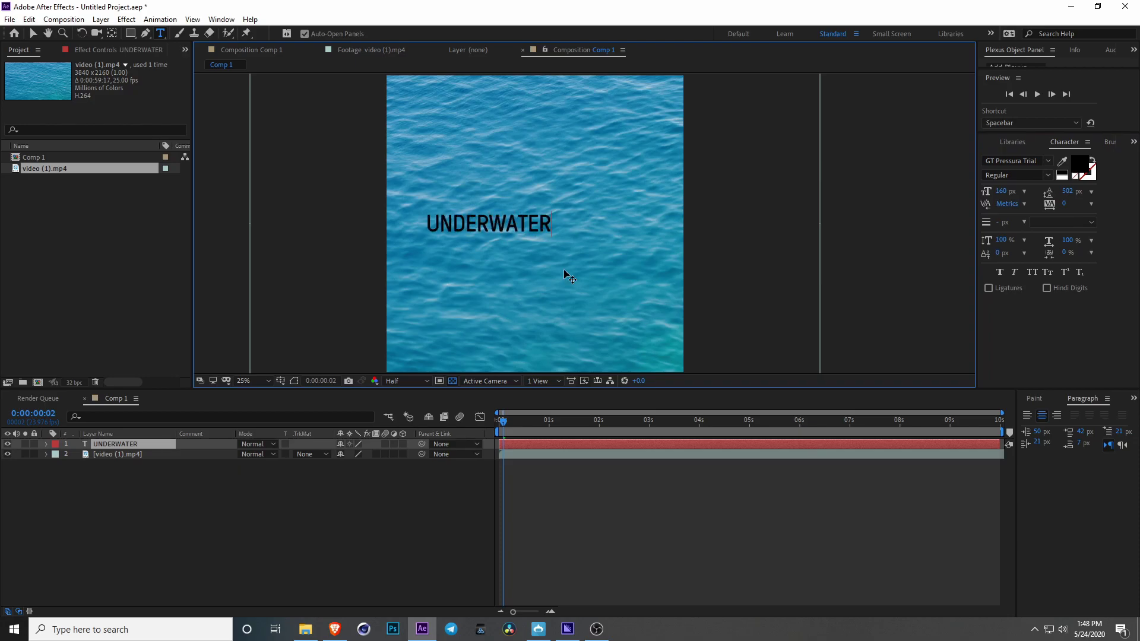
pyautogui.press('BackSpace')
pyautogui.press('BackSpace')
pyautogui.press('BackSpace')
pyautogui.press('BackSpace')
pyautogui.press('BackSpace')
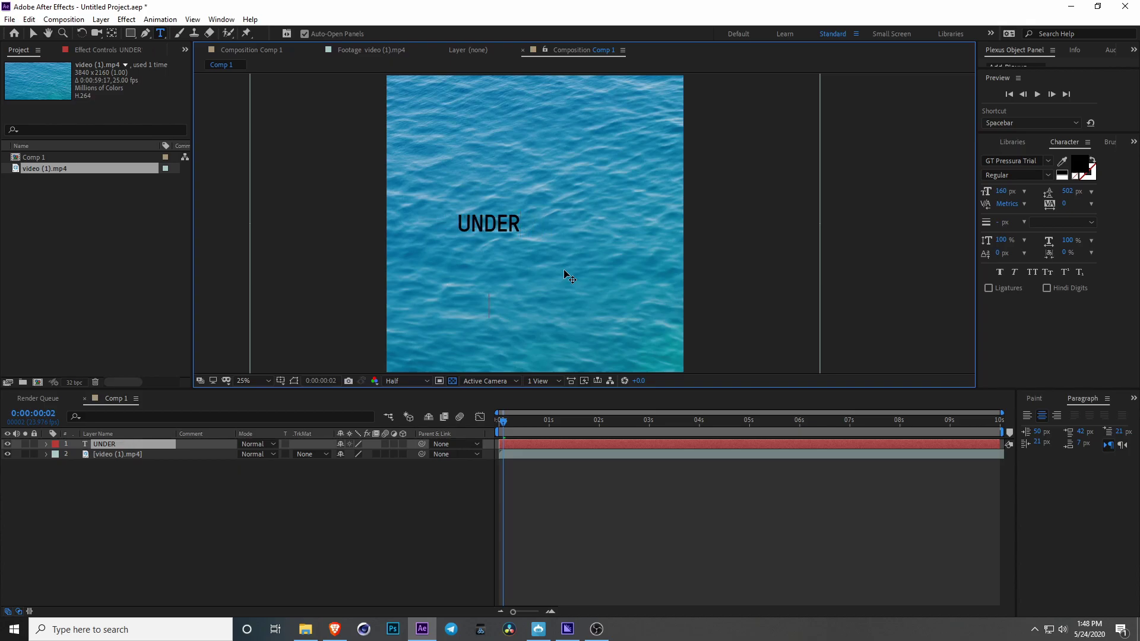
pyautogui.write('WATER')
pyautogui.hotkey('ctrl', 'a')
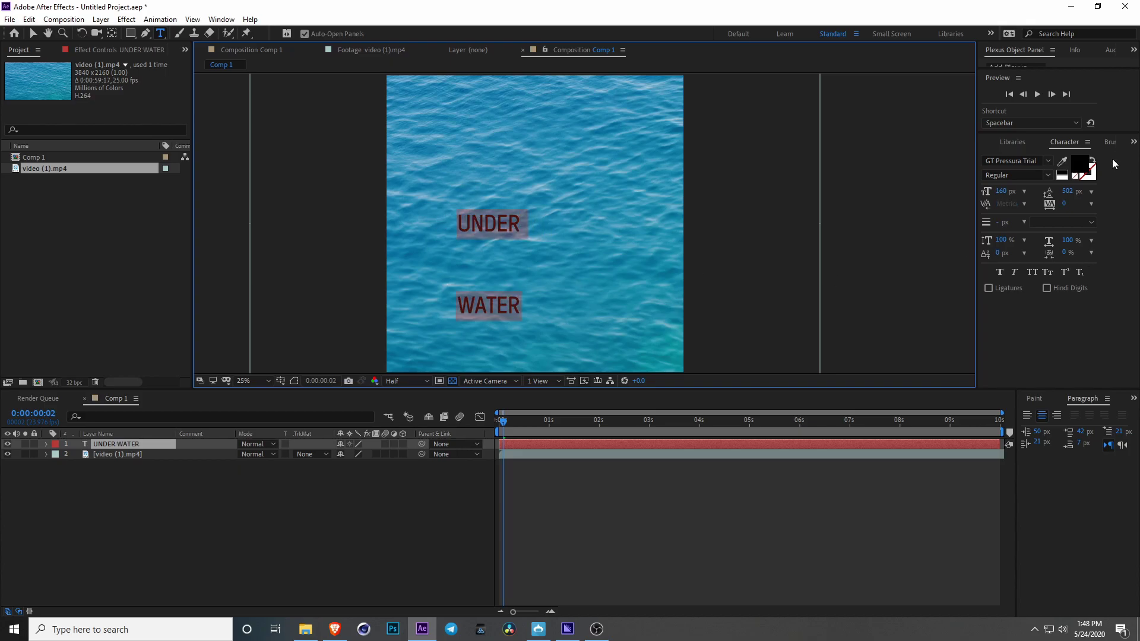
pyautogui.moveTo(1068, 191); pyautogui.dragTo(879, 226)
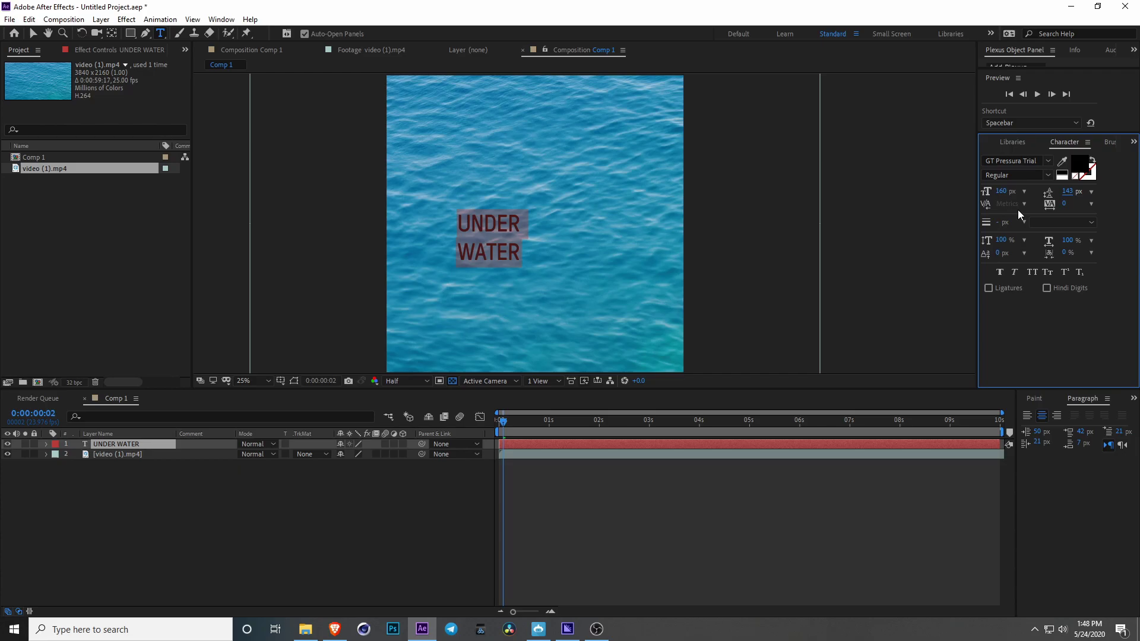
# - Set the text font to Impact and enlarge it to 751 px
pyautogui.click(1037, 158)
pyautogui.click(970, 248)
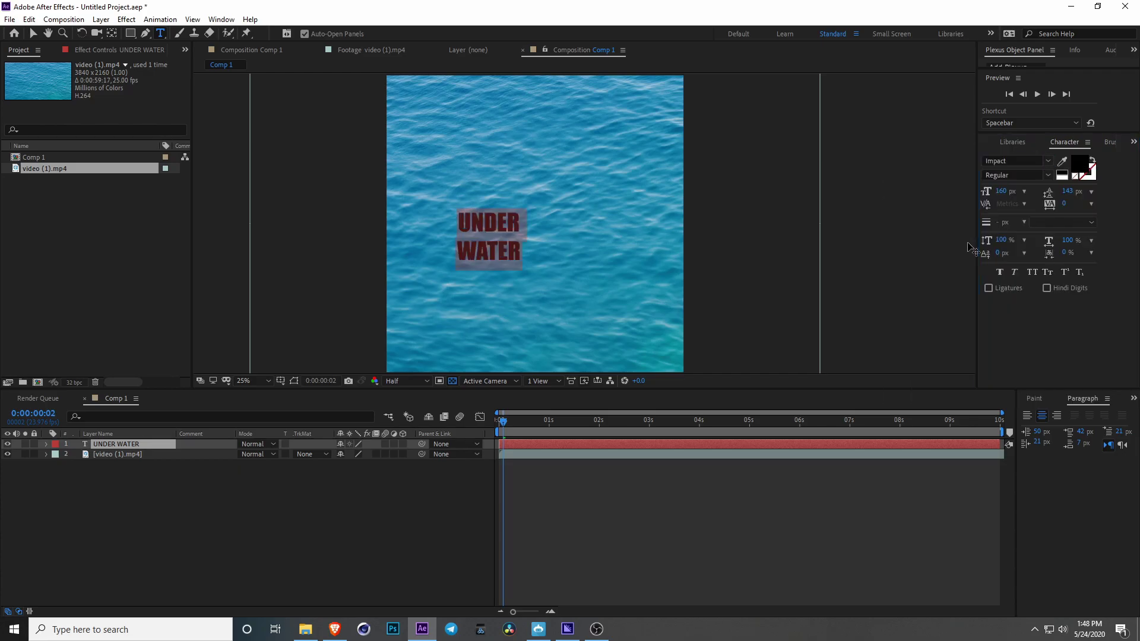
pyautogui.moveTo(998, 196); pyautogui.dragTo(1136, 165)
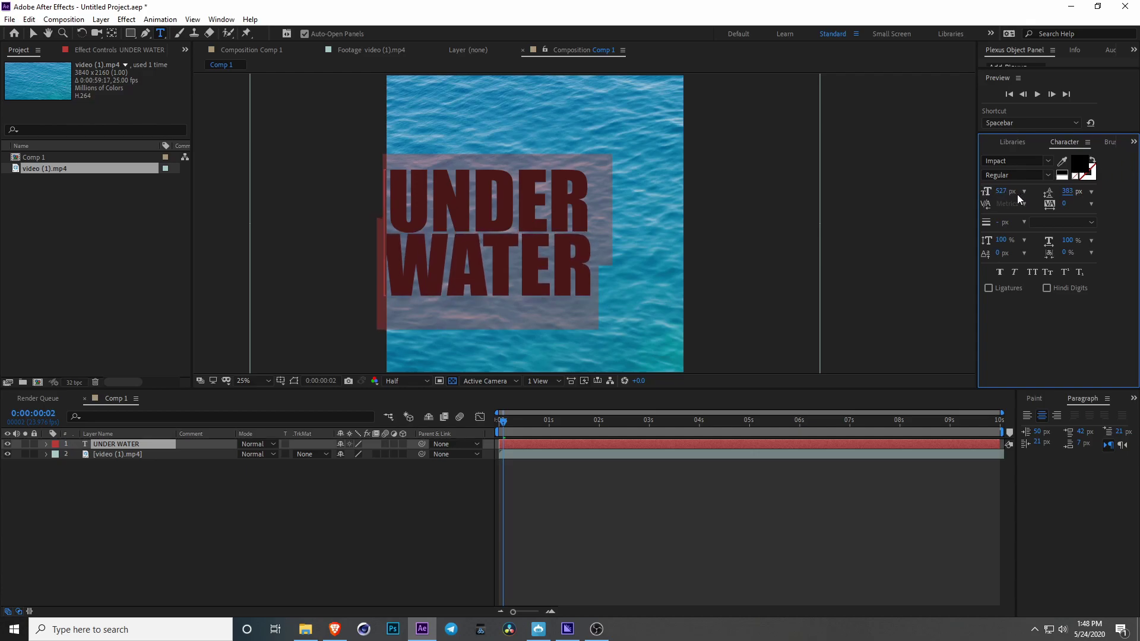
pyautogui.moveTo(1004, 192); pyautogui.dragTo(1138, 154)
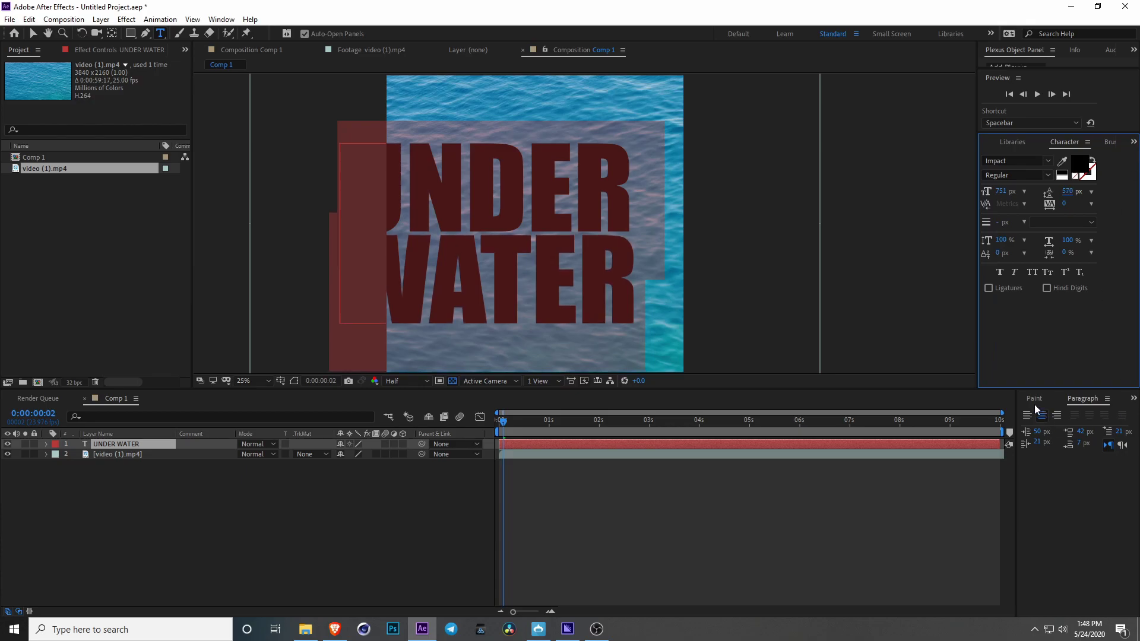
# - Shrink the text to 606 px and centre it in the composition with the Align panel
pyautogui.click(1134, 399)
pyautogui.click(1108, 415)
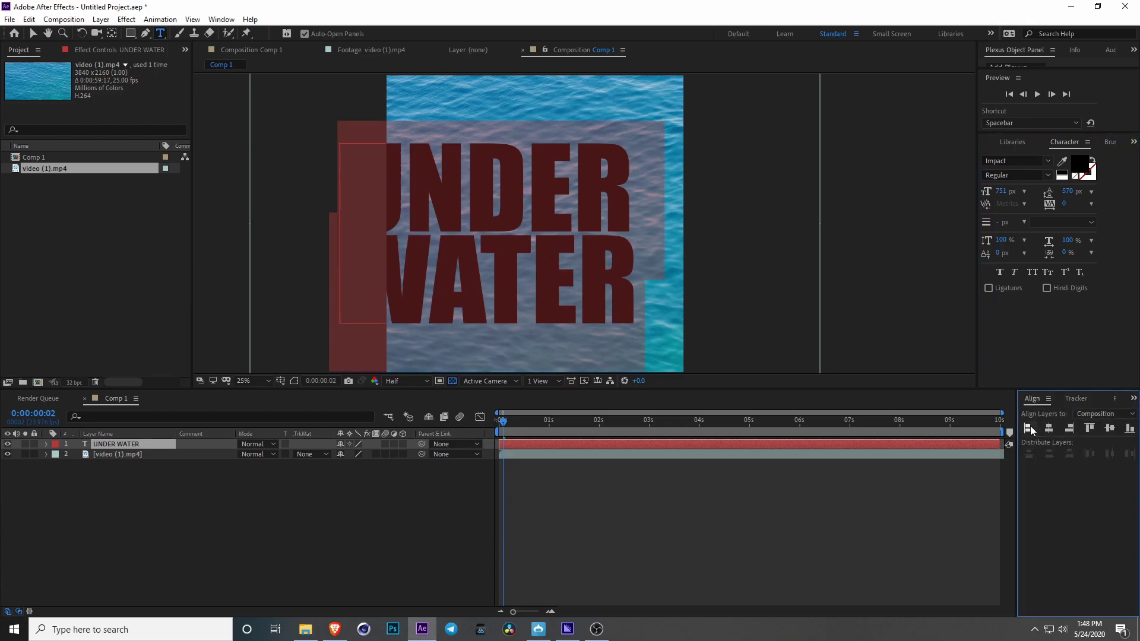
pyautogui.click(1030, 428)
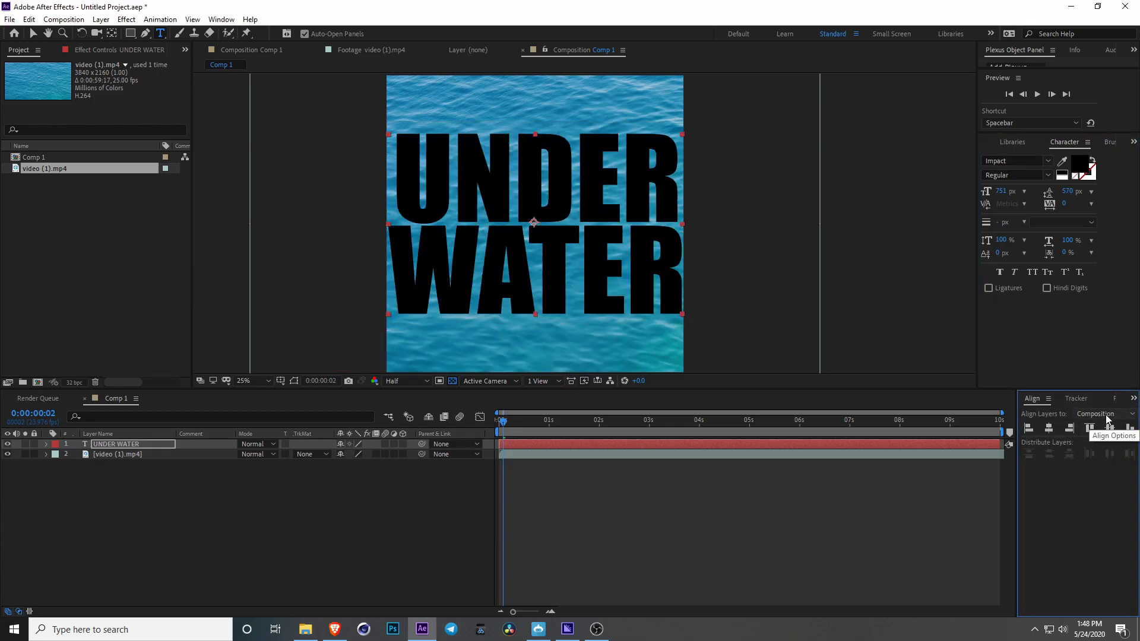
pyautogui.moveTo(1001, 192); pyautogui.dragTo(938, 213)
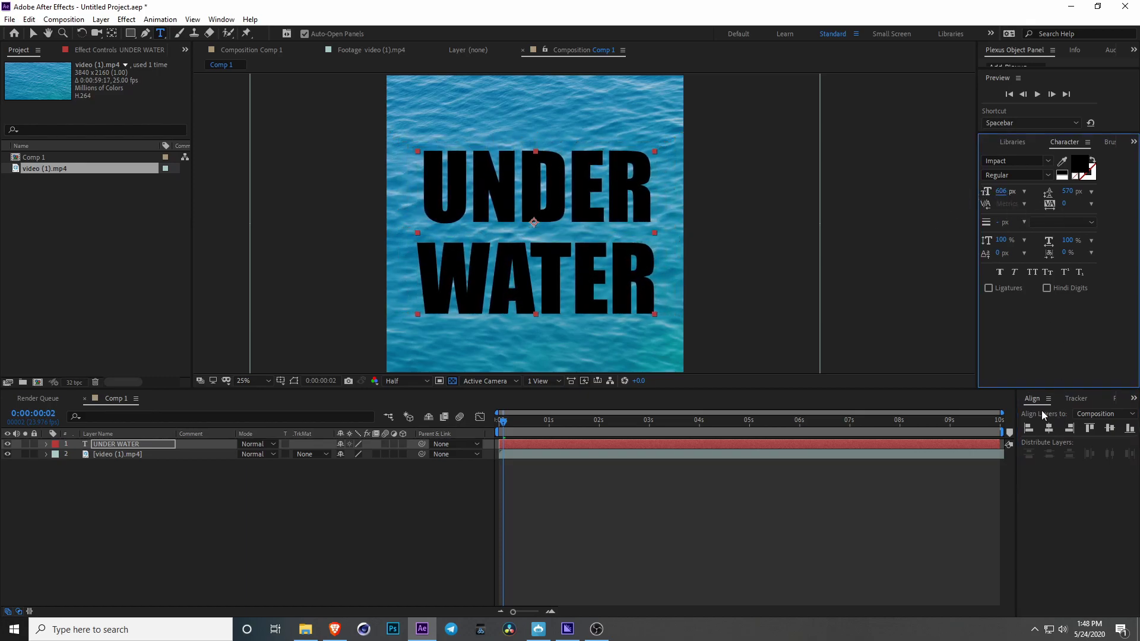
pyautogui.click(1110, 428)
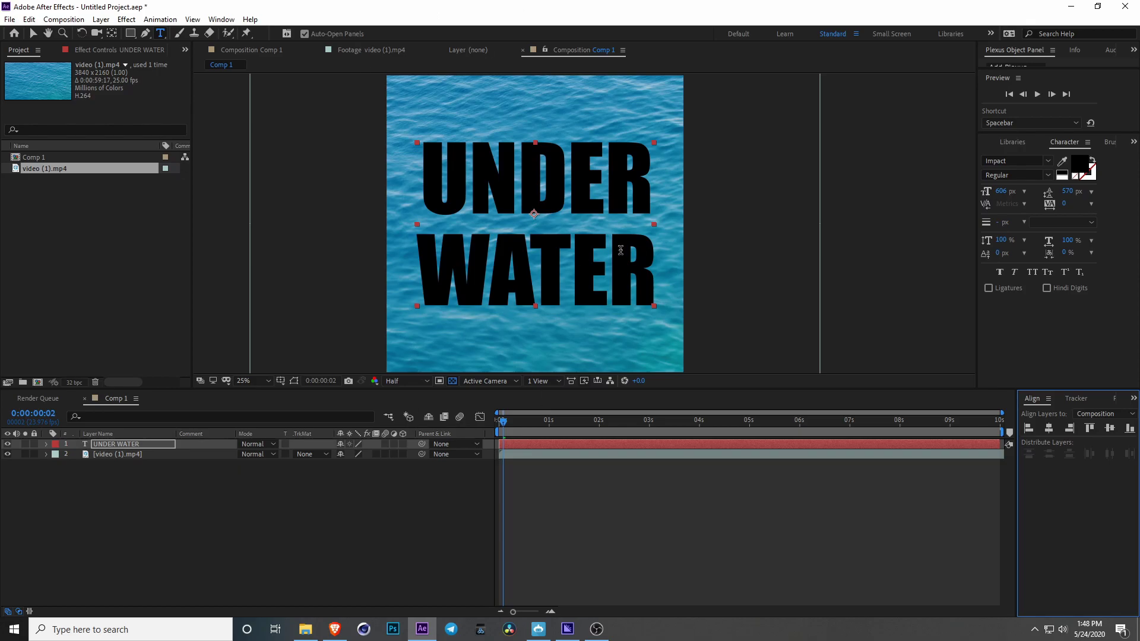
pyautogui.click(33, 33)
# - Pre-compose the UNDER WATER layer into a comp named Text, inspect it, and return to Comp 1
pyautogui.click(144, 478)
pyautogui.rightClick(115, 444)
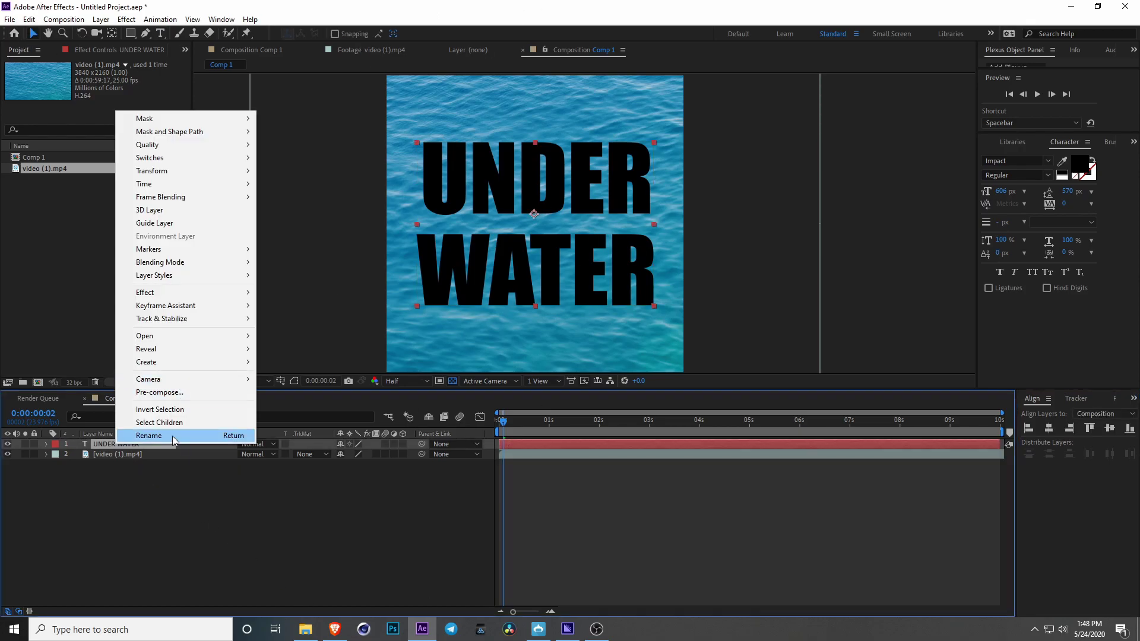
pyautogui.click(169, 391)
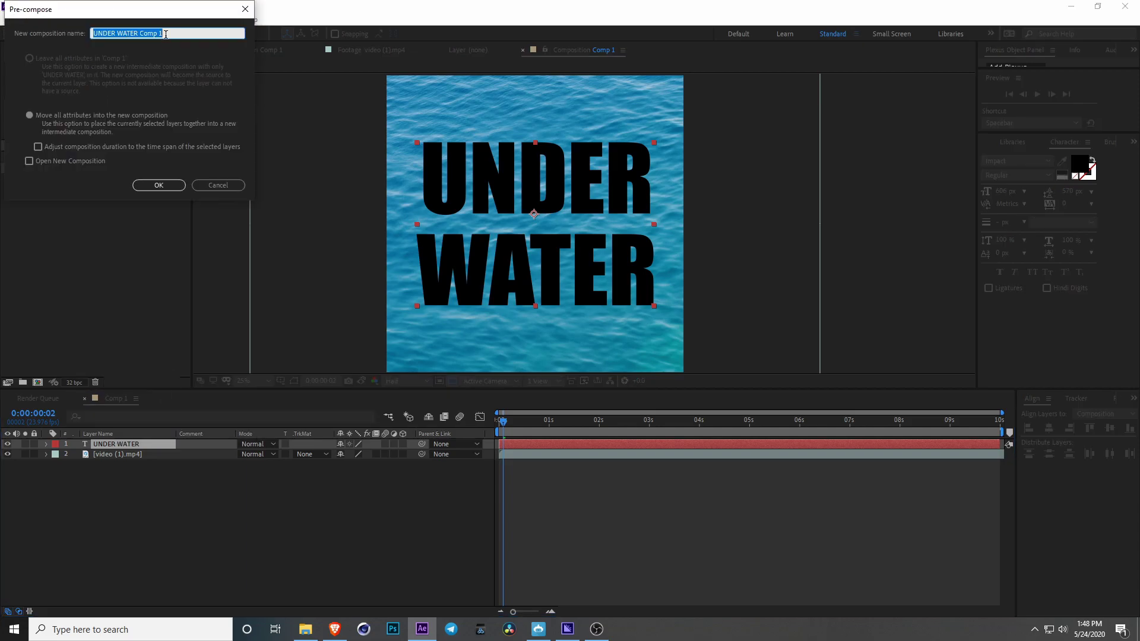
pyautogui.write('Text')
pyautogui.press('Return')
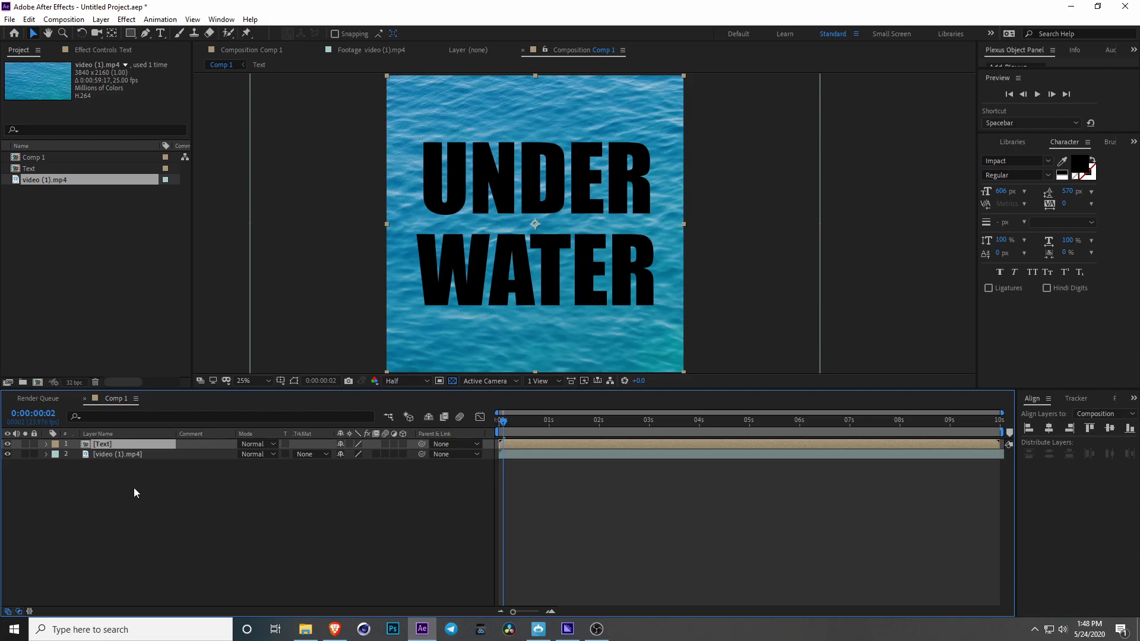
pyautogui.doubleClick(112, 442)
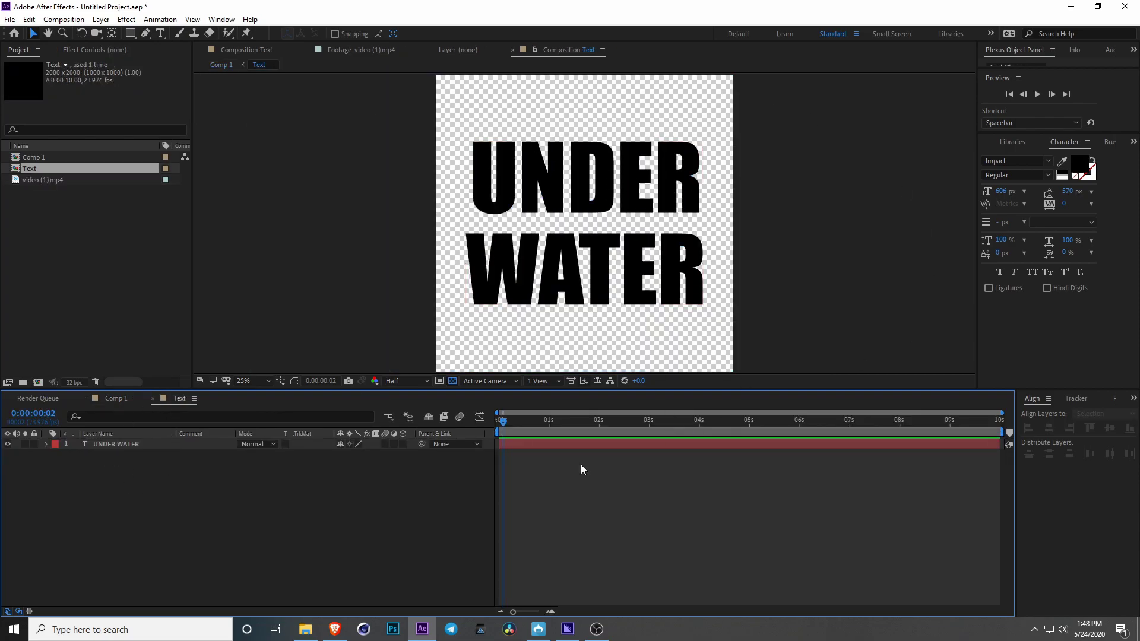
pyautogui.click(114, 399)
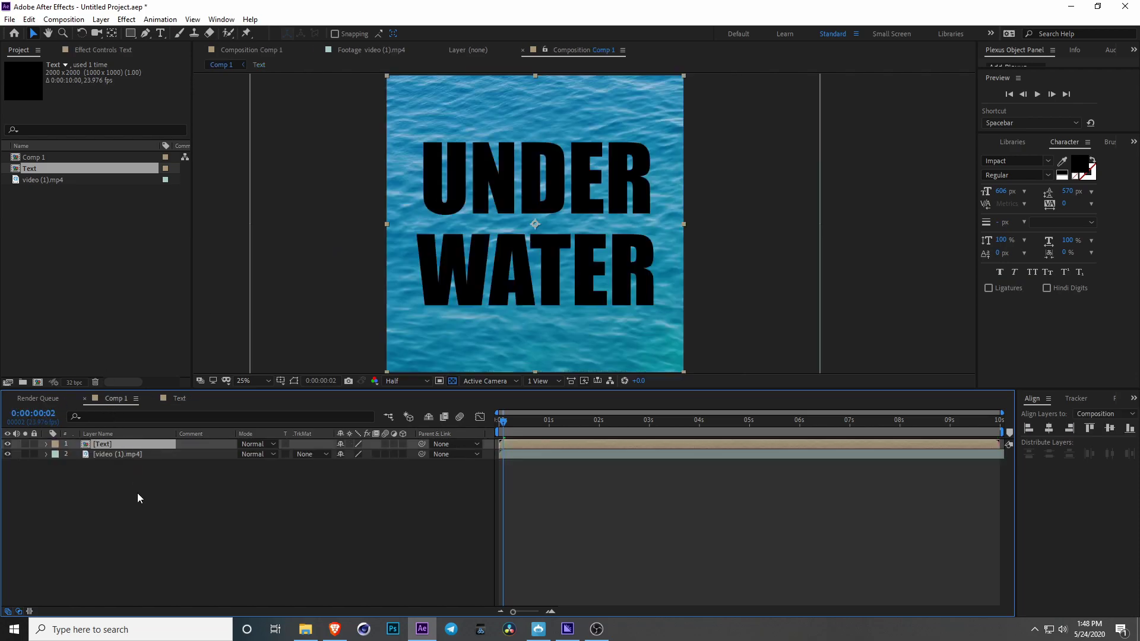
pyautogui.click(138, 495)
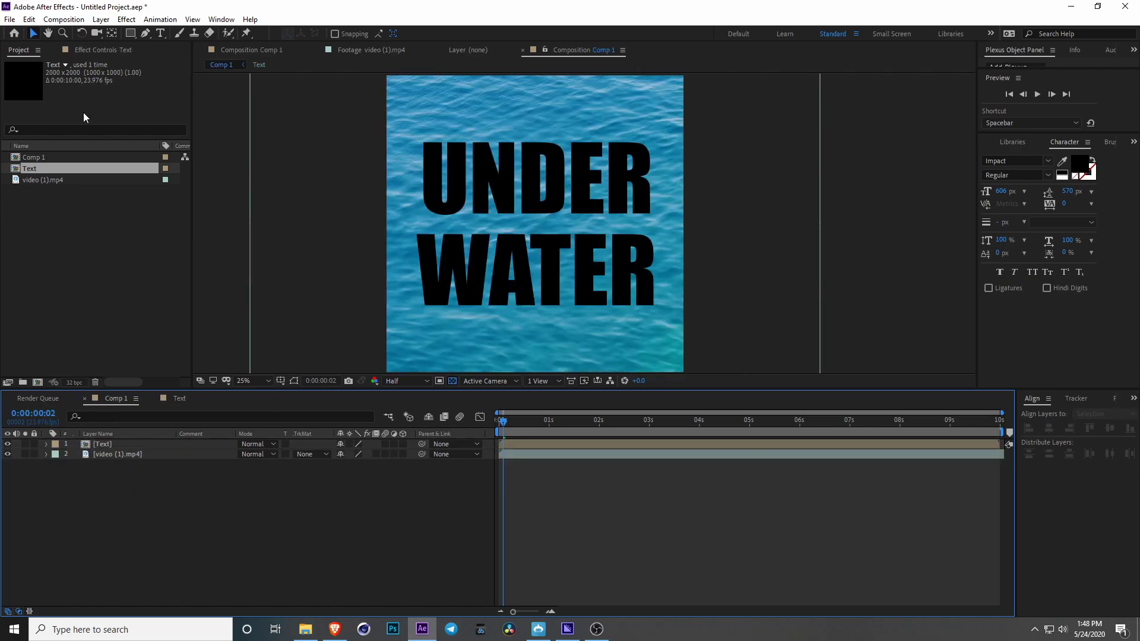
# - Try Hard Light and Overlay on the Text layer, settling on Soft Light blending
pyautogui.click(255, 444)
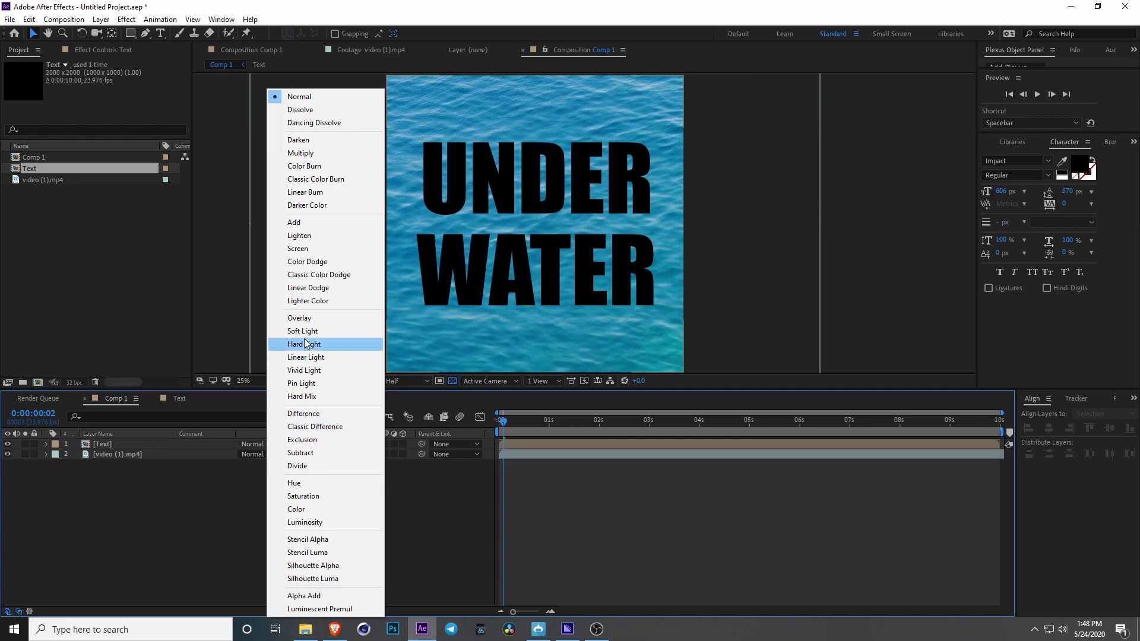
pyautogui.click(303, 331)
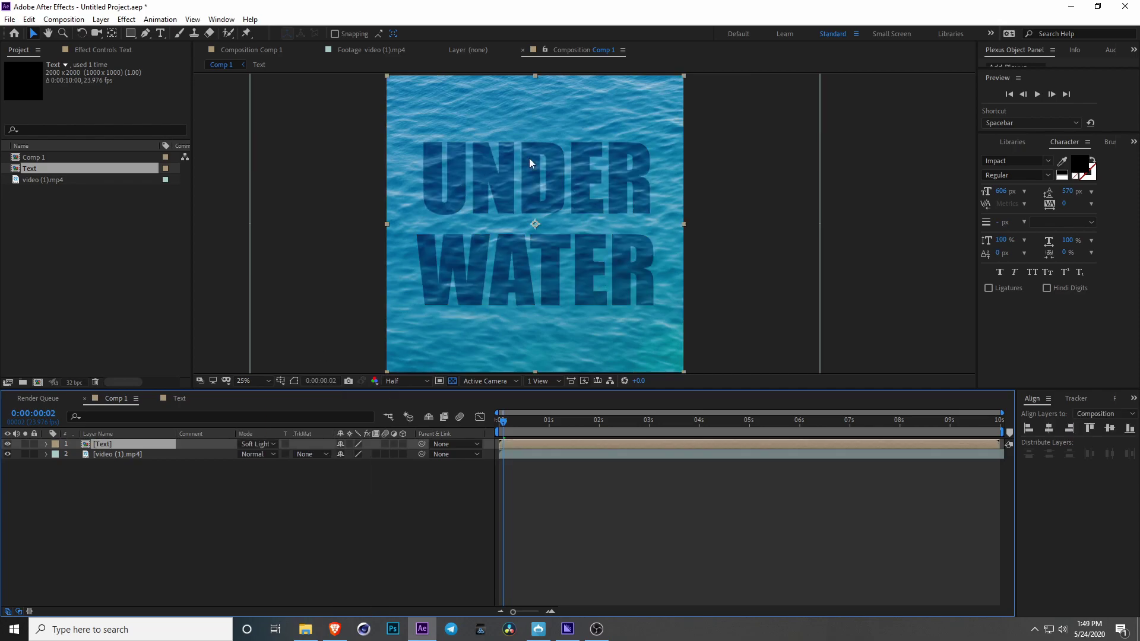
pyautogui.click(255, 444)
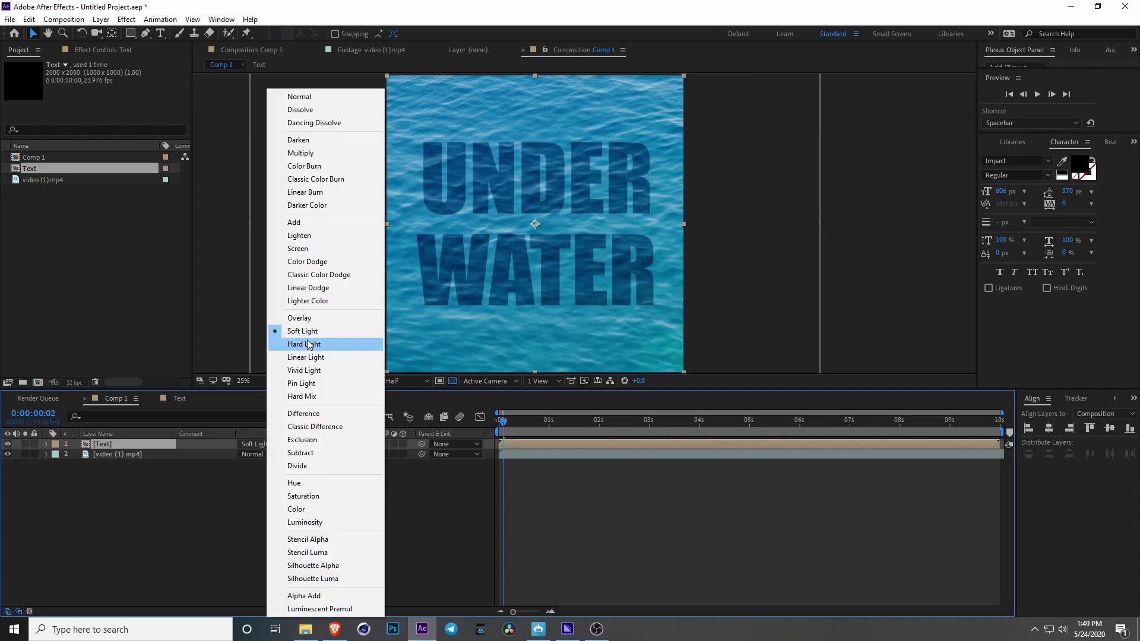
pyautogui.click(310, 346)
pyautogui.click(256, 444)
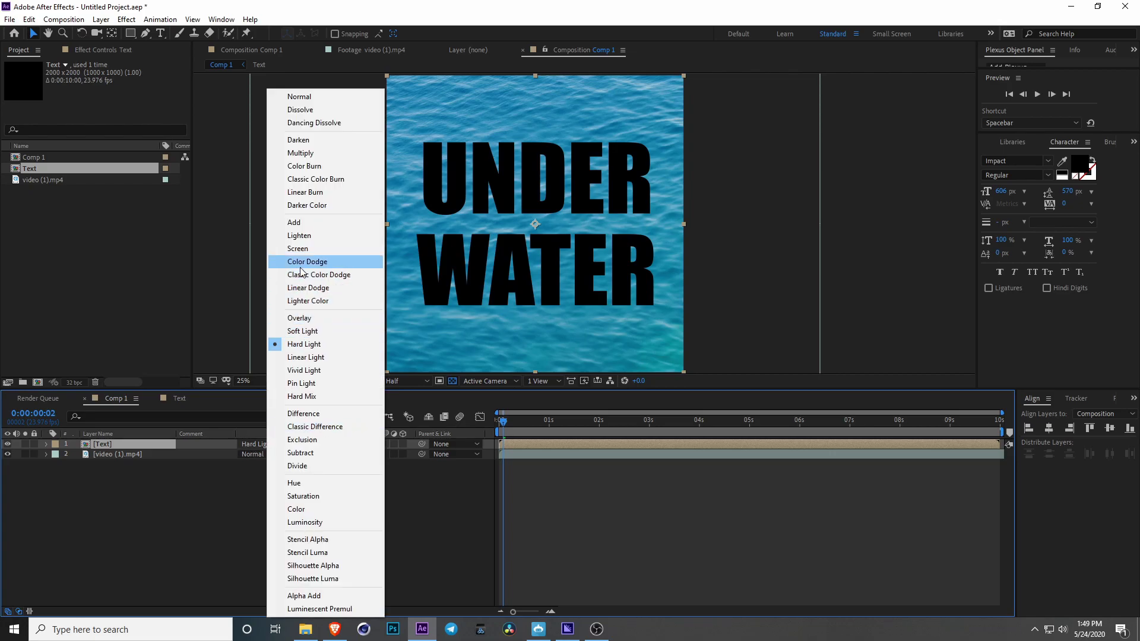
pyautogui.click(304, 323)
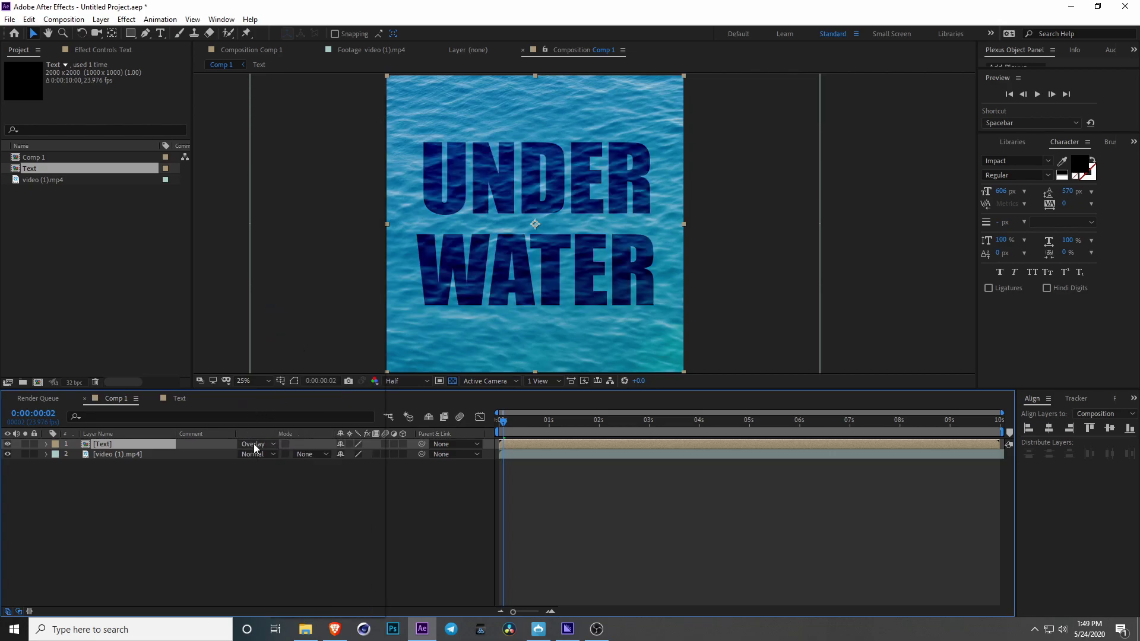
pyautogui.click(255, 444)
pyautogui.click(316, 336)
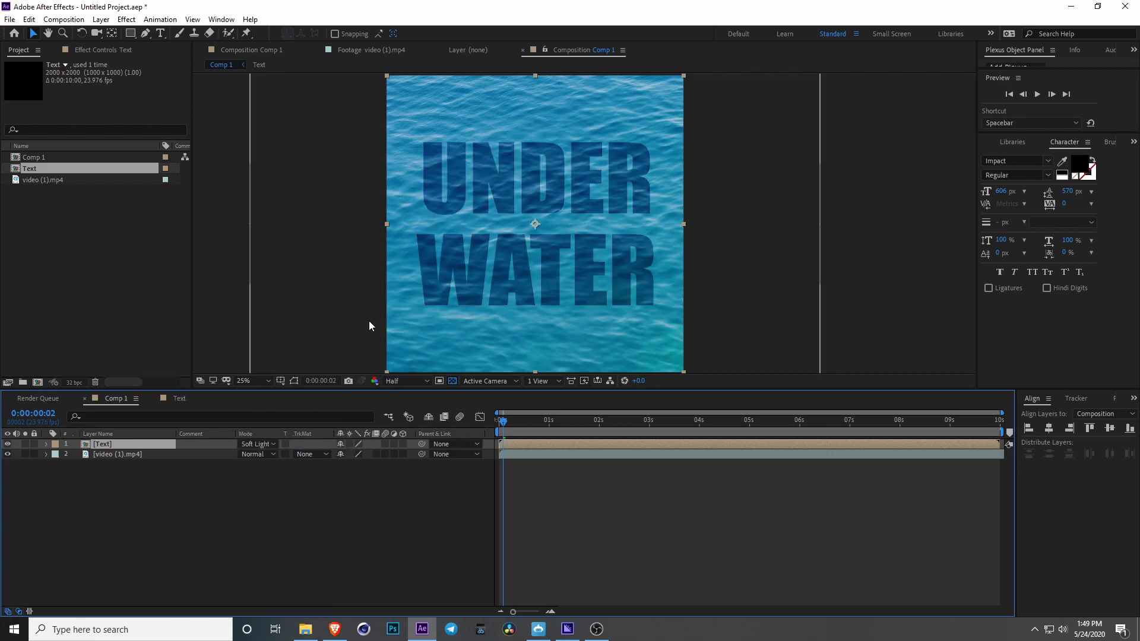
pyautogui.click(589, 485)
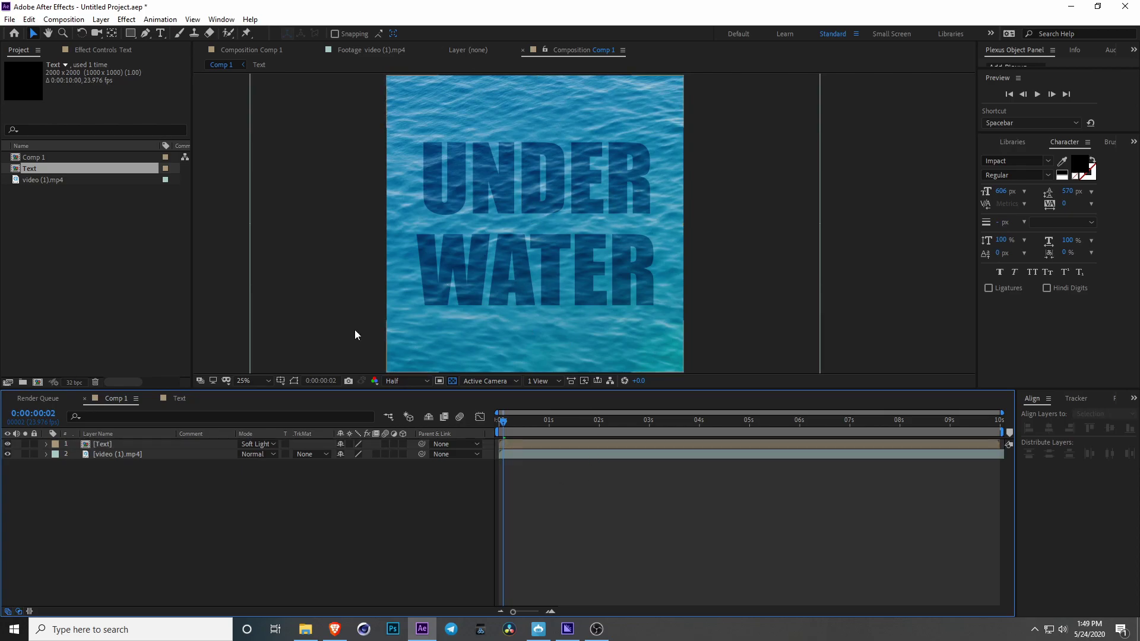
pyautogui.click(110, 455)
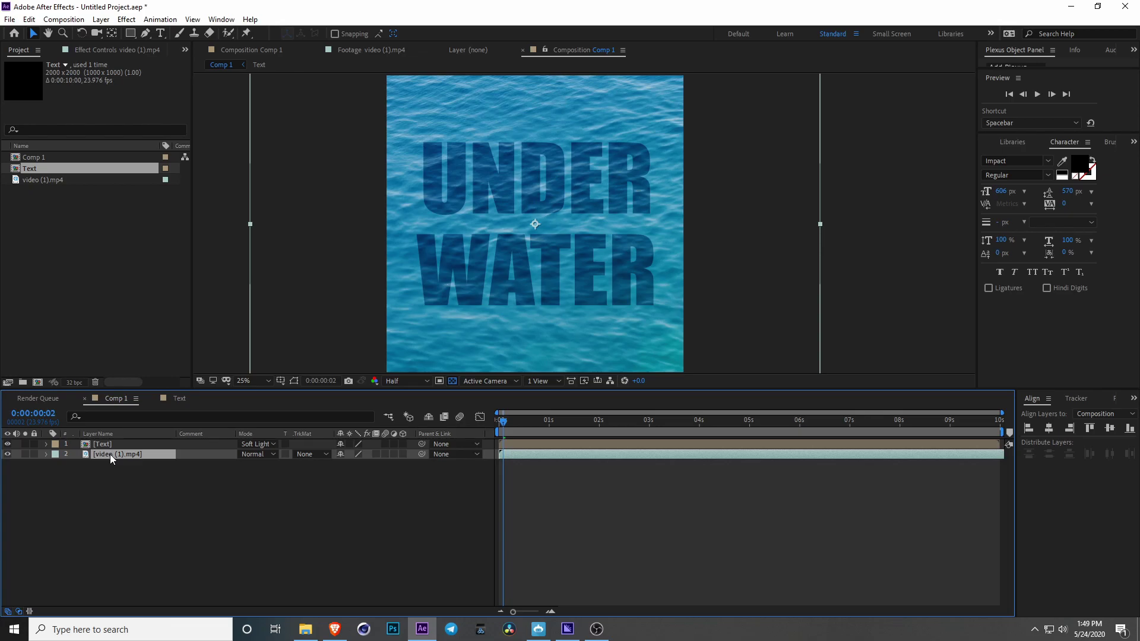
# - Duplicate the water footage layer above Text and apply Luma Key to the copy
pyautogui.hotkey('ctrl', 'd')
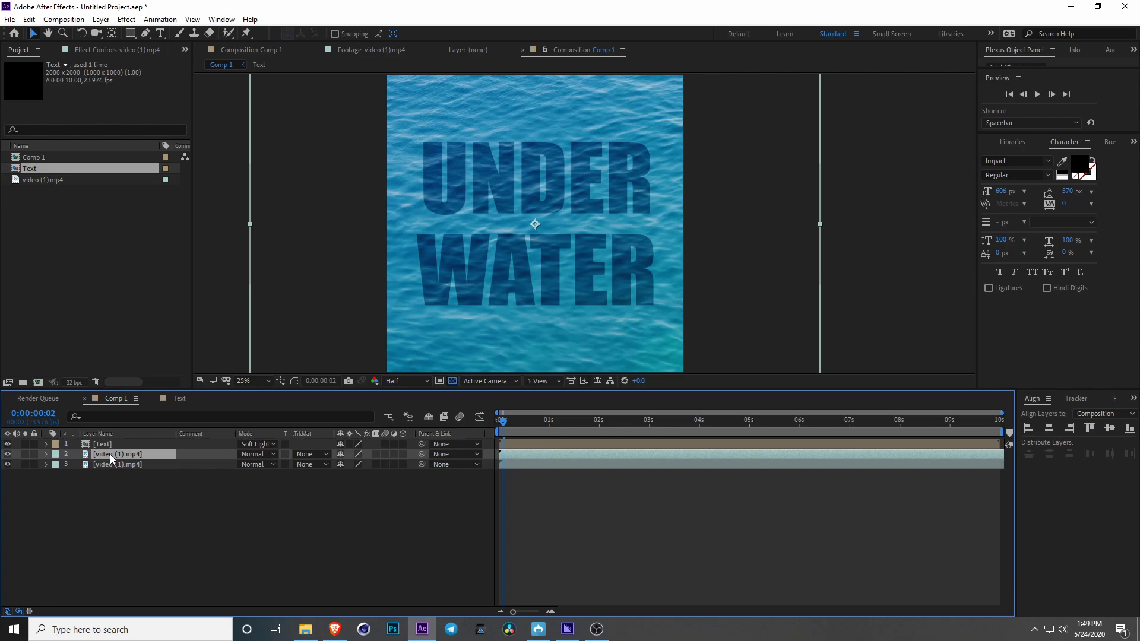
pyautogui.moveTo(109, 454); pyautogui.dragTo(109, 447)
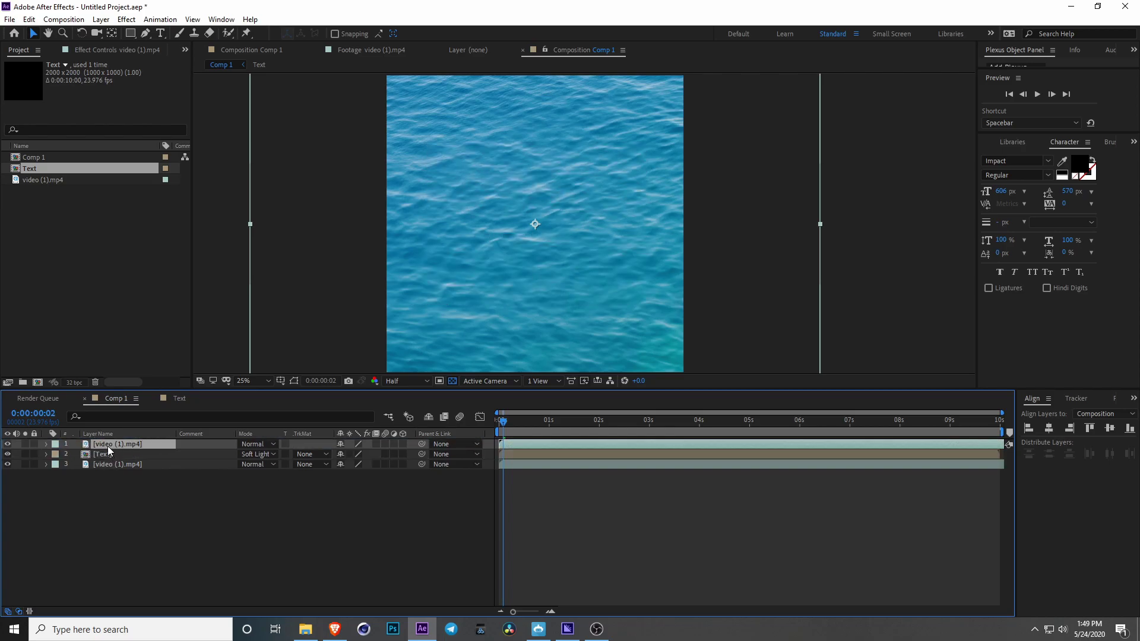
pyautogui.hotkey('ctrl', '5')
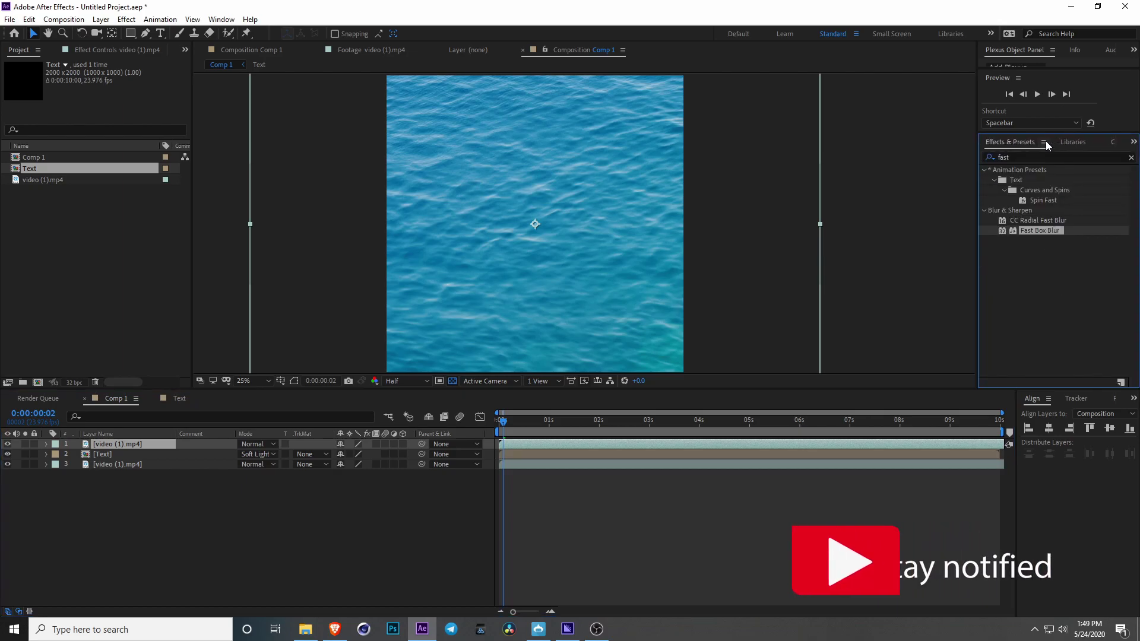
pyautogui.click(1017, 158)
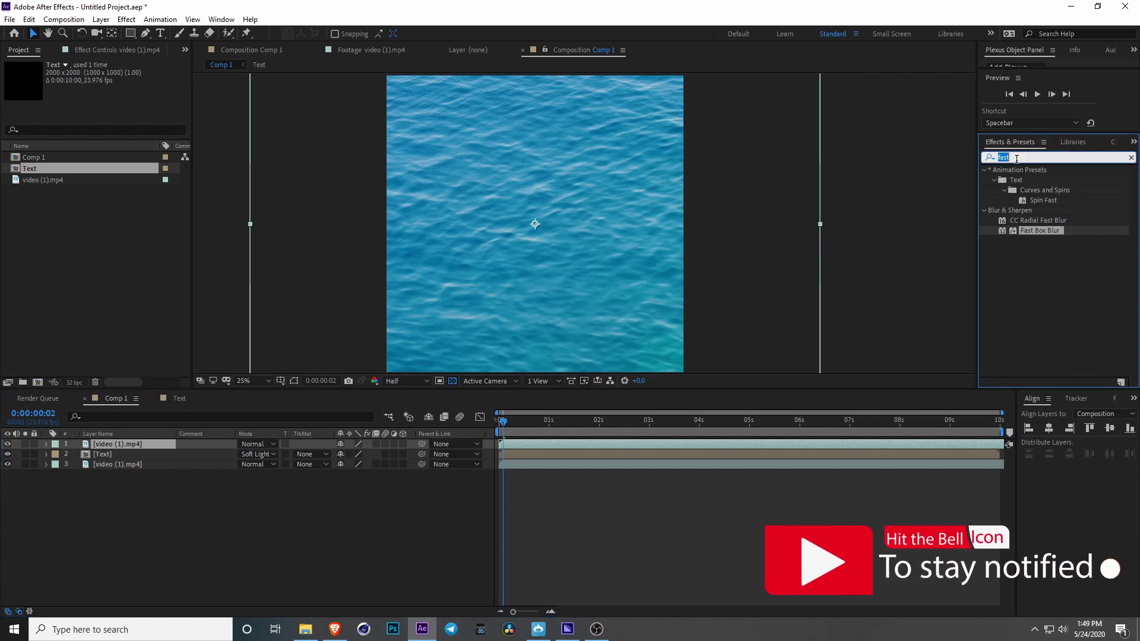
pyautogui.write('lum')
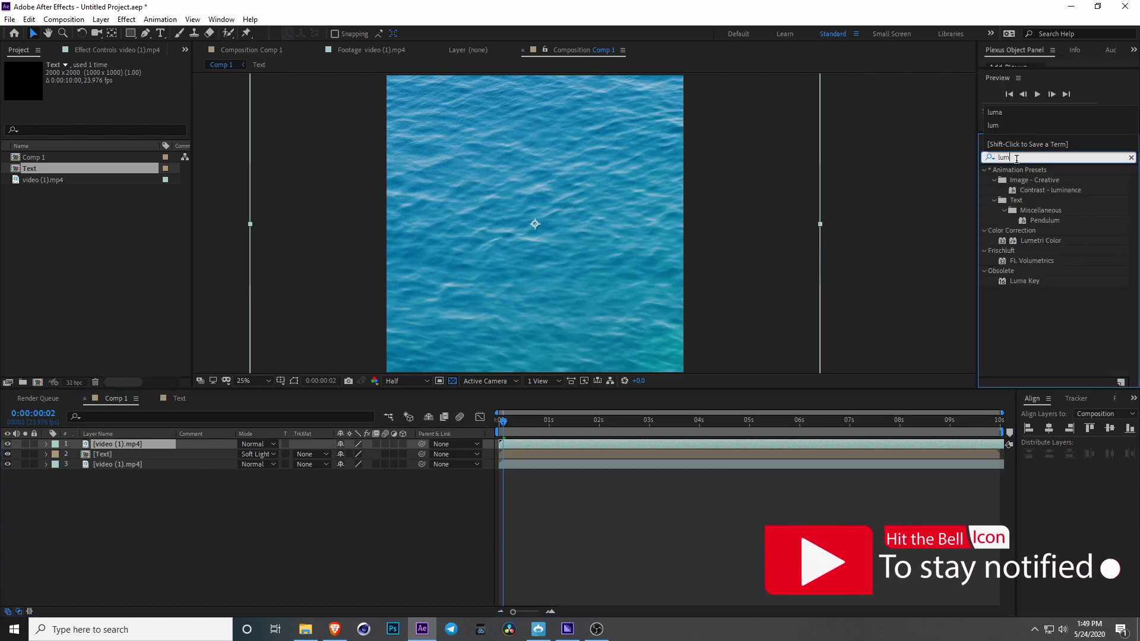
pyautogui.write('a')
pyautogui.moveTo(1024, 180); pyautogui.dragTo(129, 444)
# - Rename the copy Highlights and raise its Luma Key threshold to 158
pyautogui.click(119, 444)
pyautogui.press('Return')
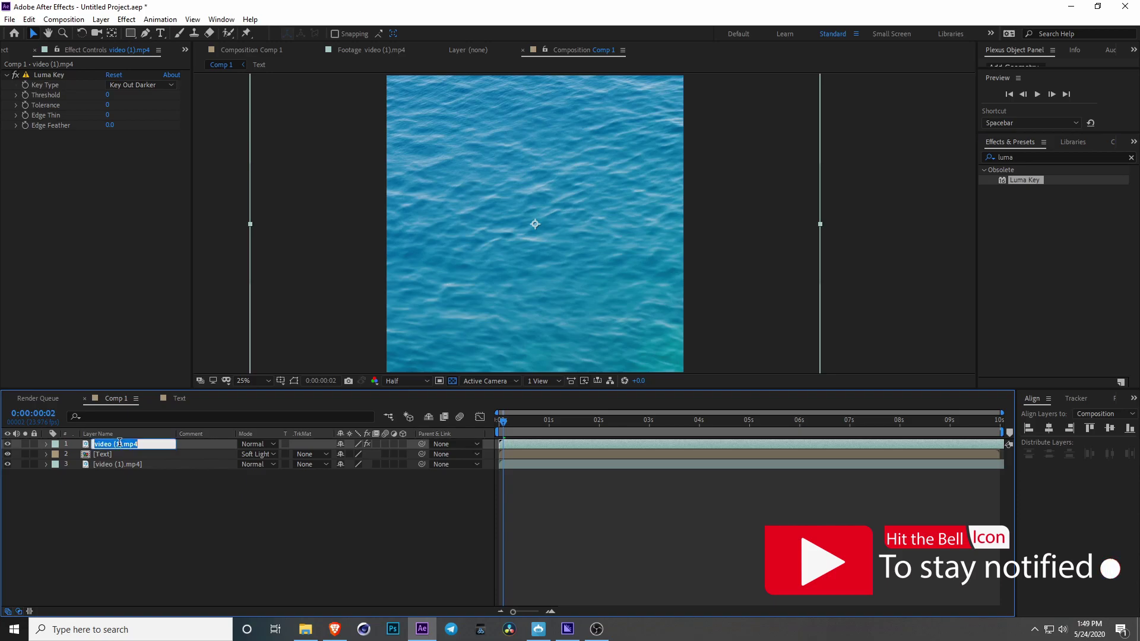
pyautogui.write('Highlights')
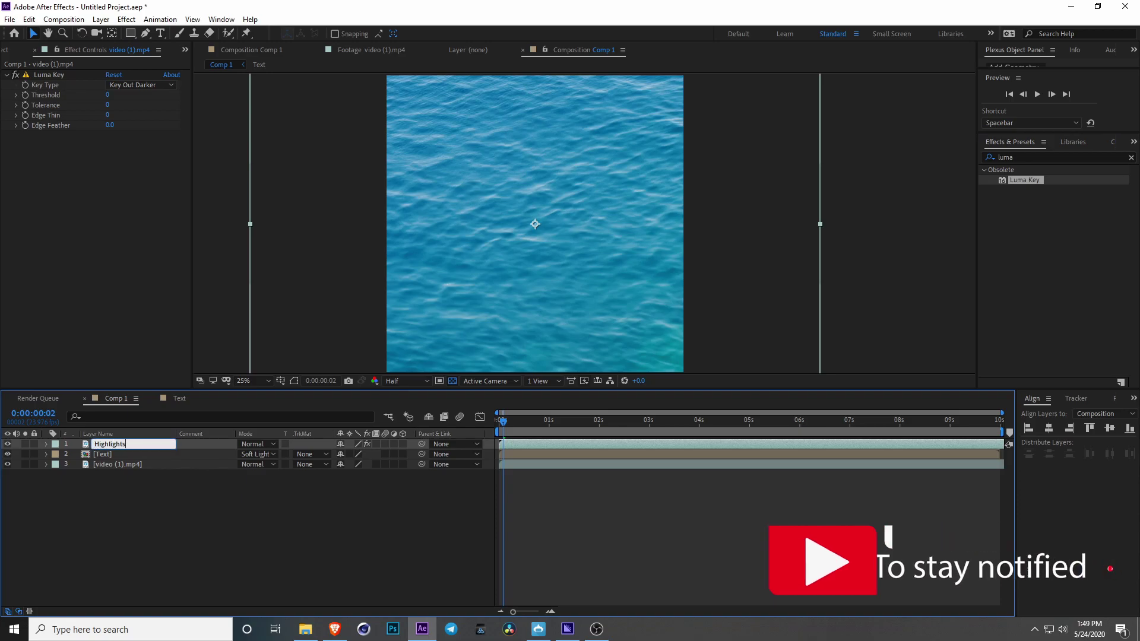
pyautogui.press('Return')
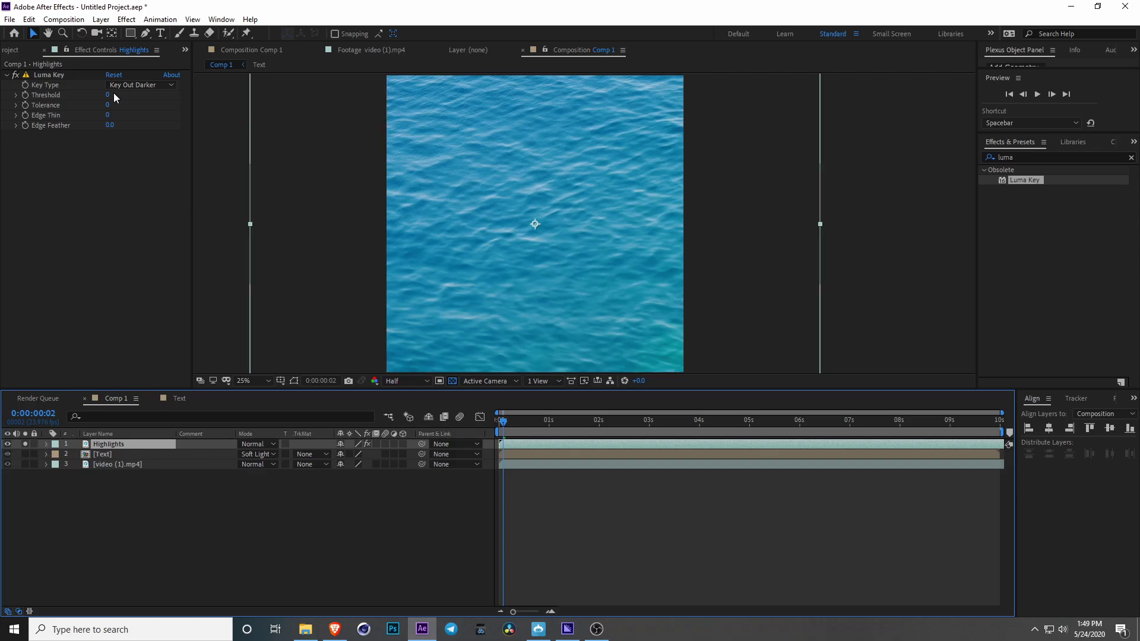
pyautogui.moveTo(109, 93); pyautogui.dragTo(205, 93)
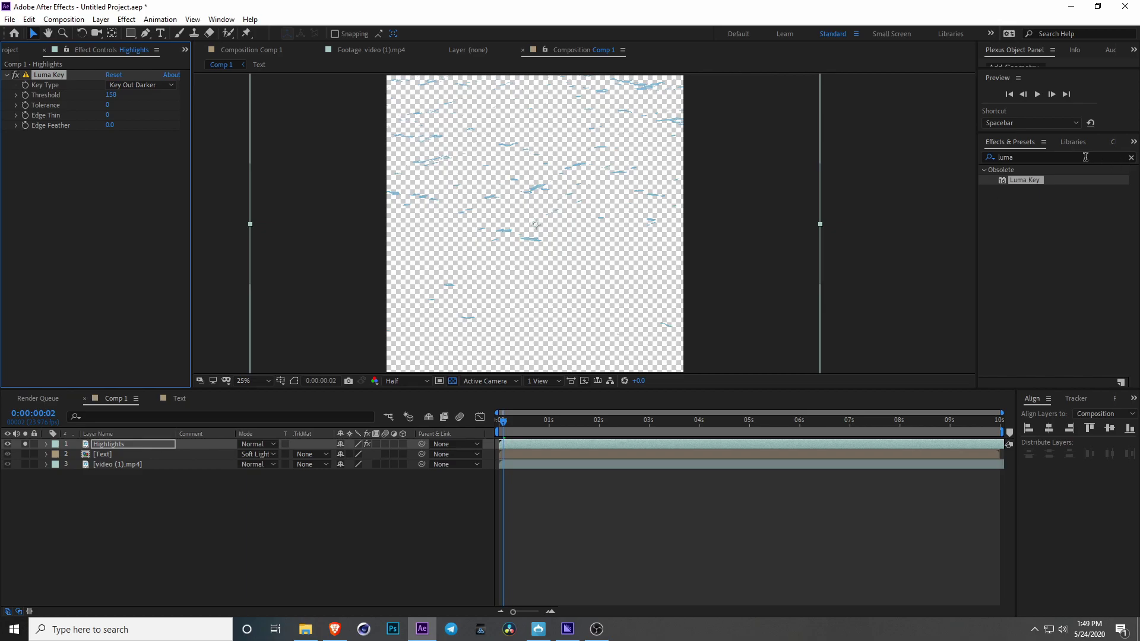
# - Add Fast Box Blur to the Highlights layer and adjust its radius to soften the glints
pyautogui.click(1053, 155)
pyautogui.write('fast')
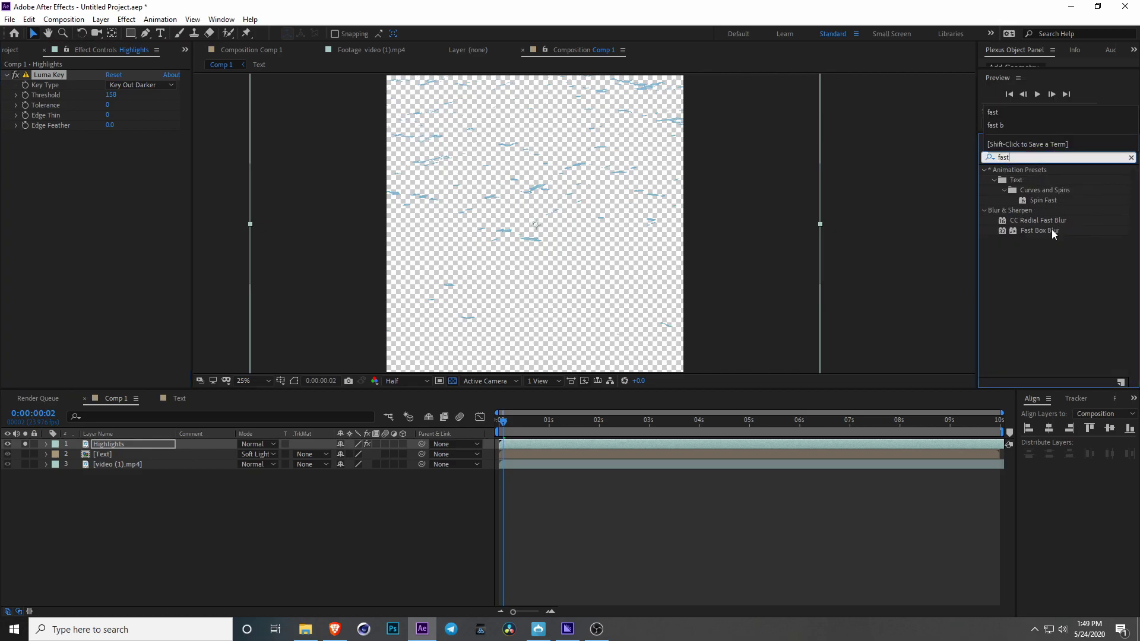
pyautogui.moveTo(1053, 232); pyautogui.dragTo(123, 207)
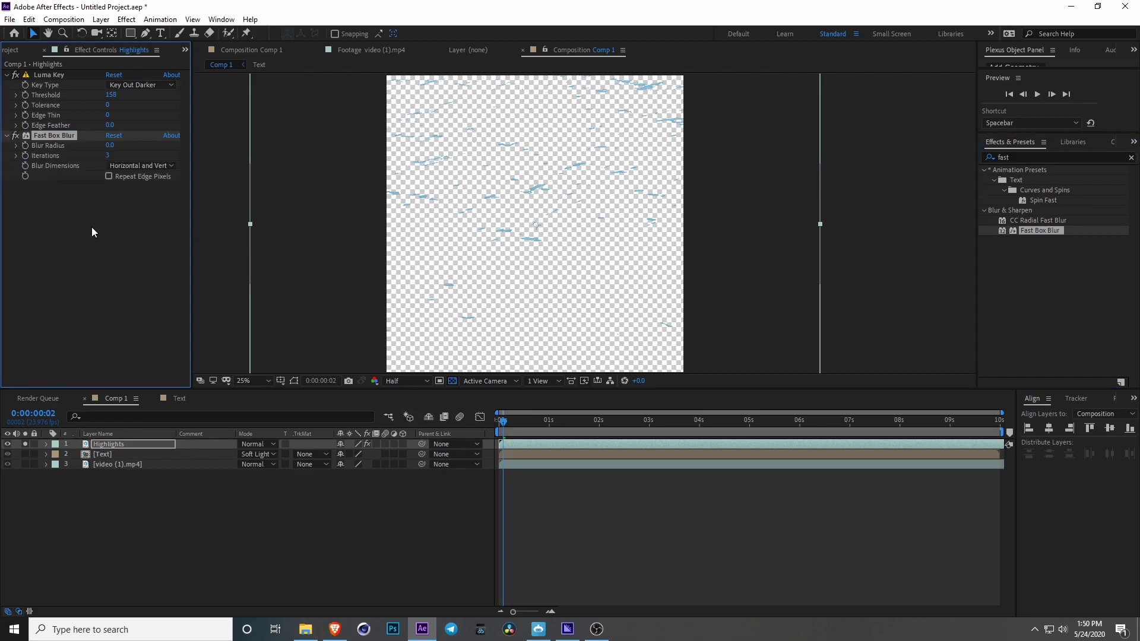
pyautogui.moveTo(111, 145); pyautogui.dragTo(123, 145)
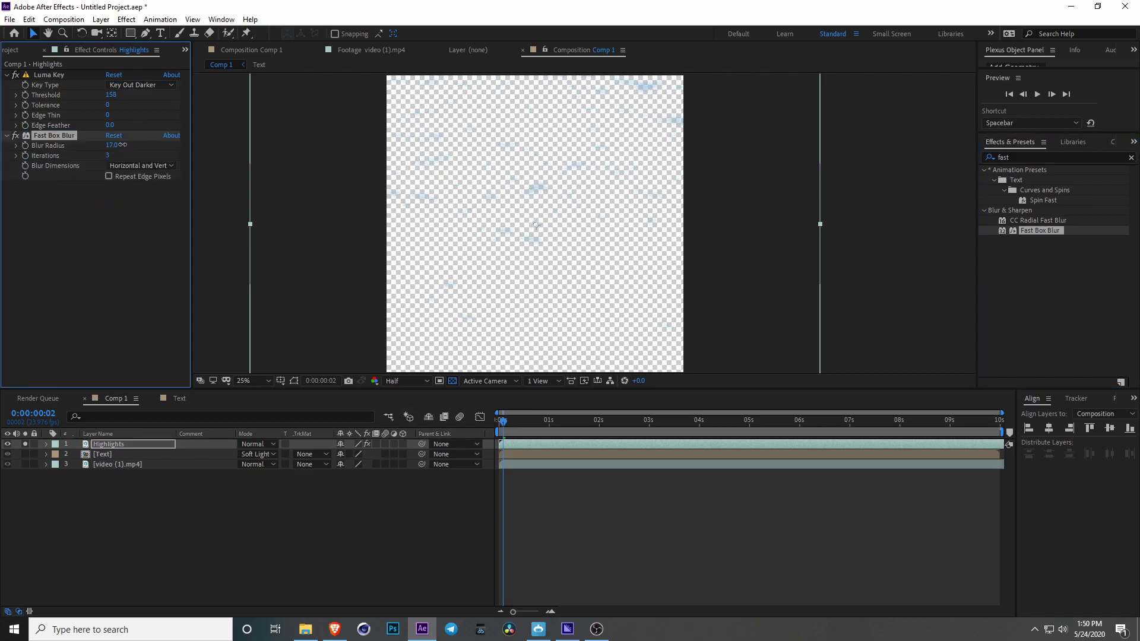
pyautogui.click(24, 444)
pyautogui.scroll(2, 525, 126)
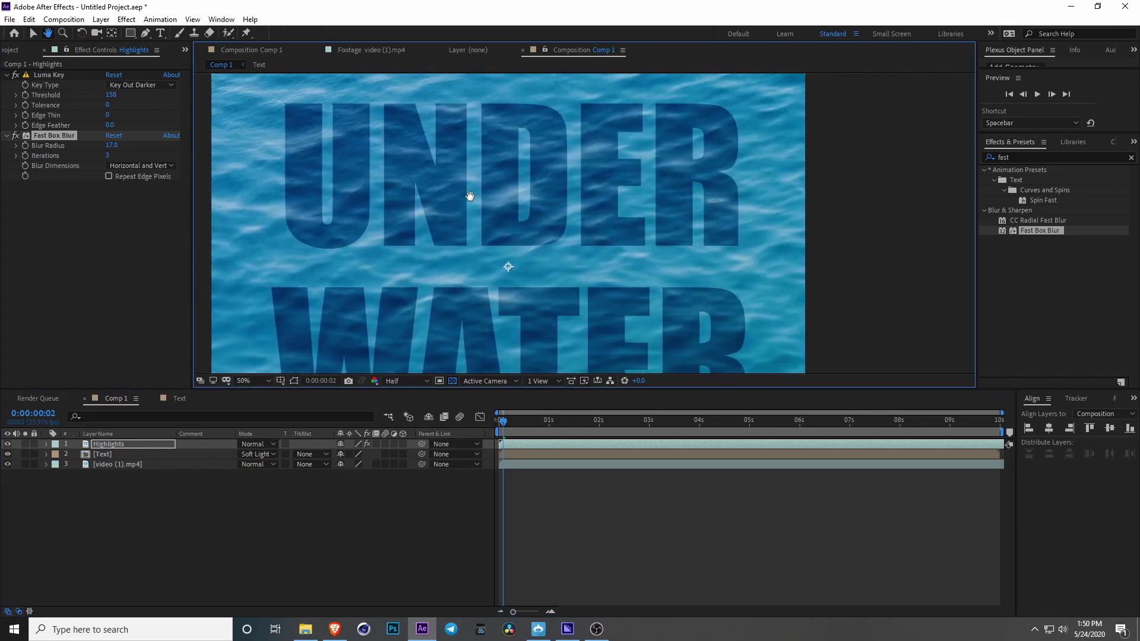
pyautogui.click(8, 449)
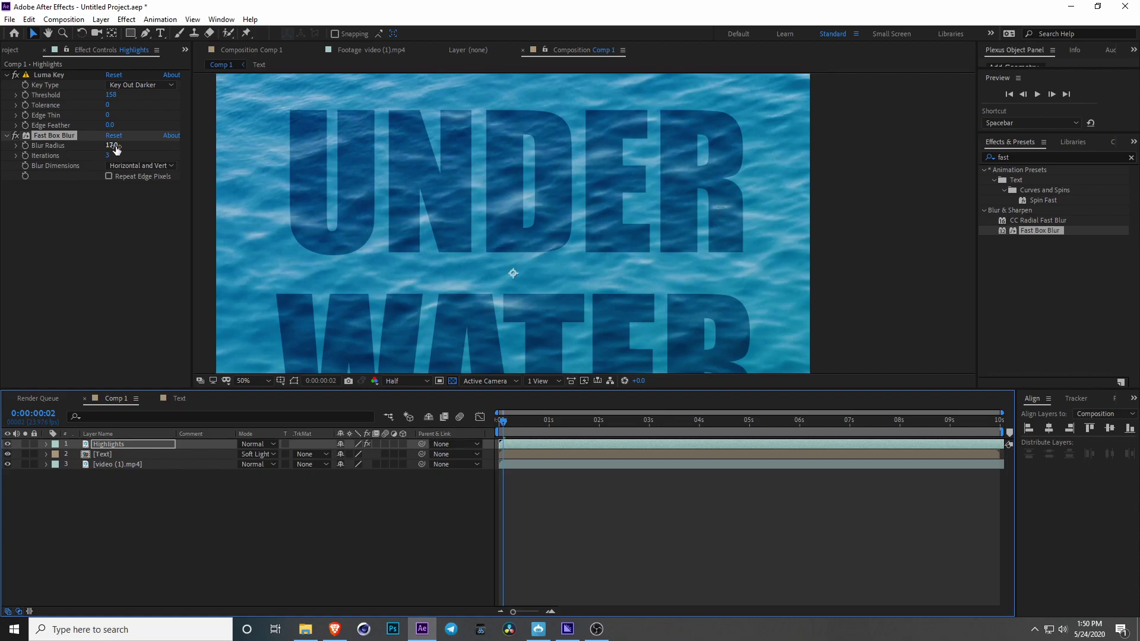
pyautogui.moveTo(113, 145); pyautogui.dragTo(116, 153)
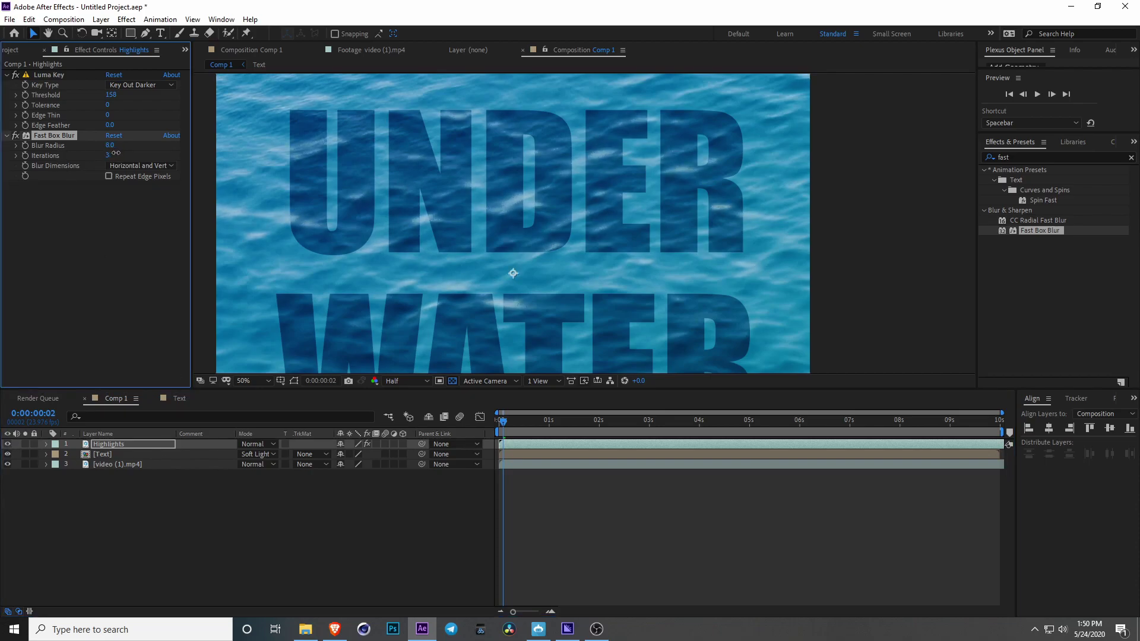
# - Set the Highlights layer to Screen blending and make it visible again
pyautogui.click(248, 444)
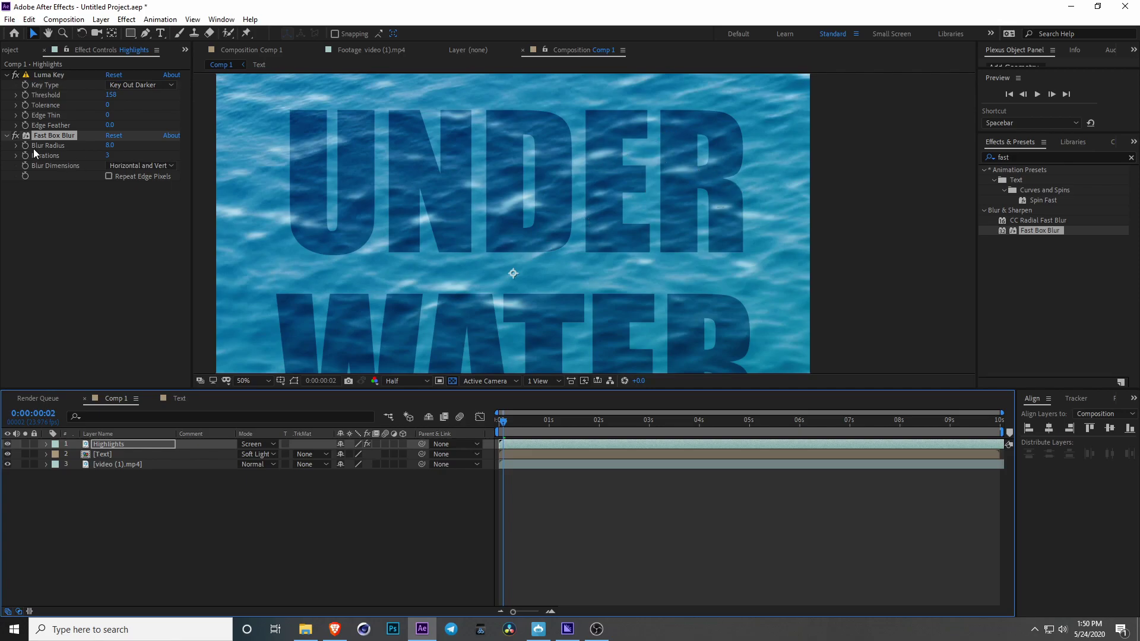
pyautogui.click(8, 444)
pyautogui.scroll(-2, 682, 241)
pyautogui.moveTo(449, 224); pyautogui.dragTo(493, 242)
# - Apply the Displacement Map effect to the Text layer, found by searching 'displa'
pyautogui.press('v')
pyautogui.click(103, 453)
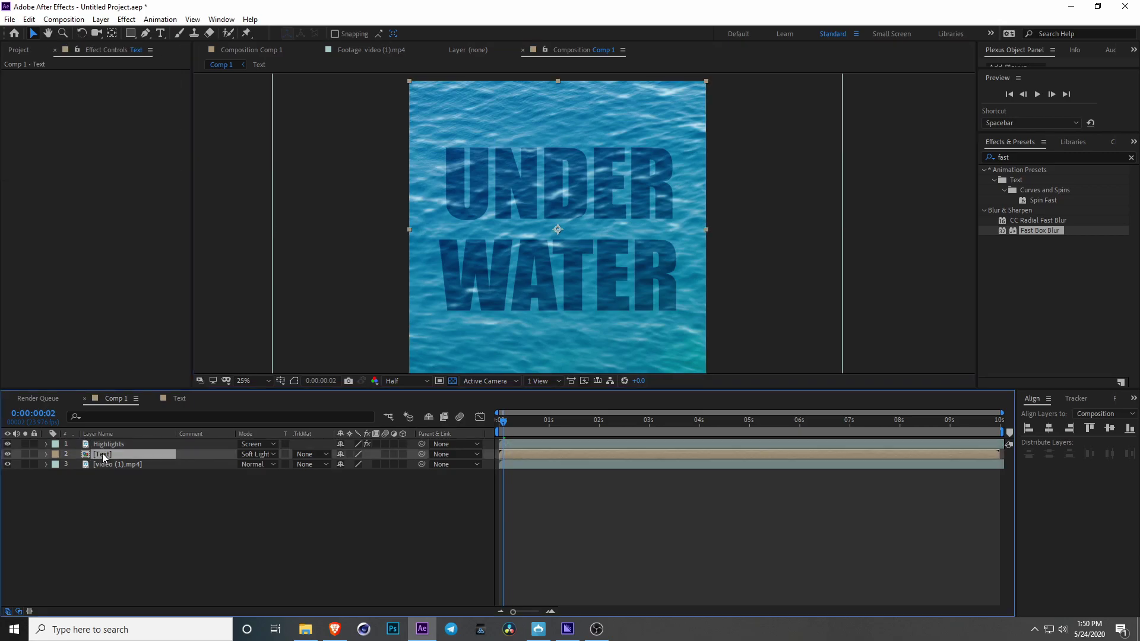
pyautogui.click(1018, 158)
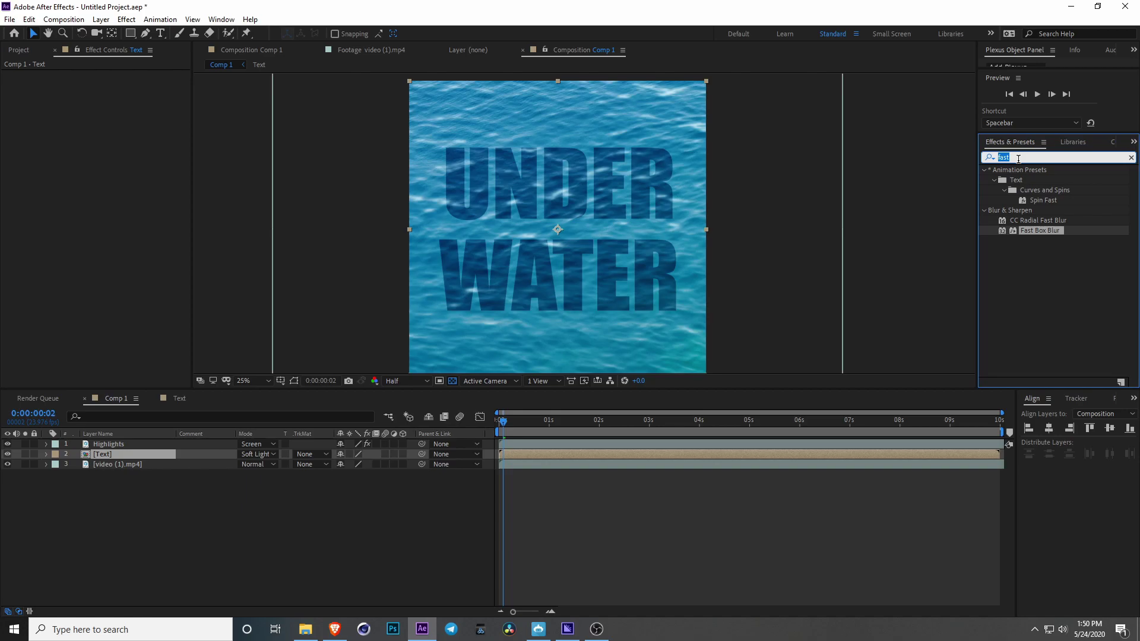
pyautogui.write('displa')
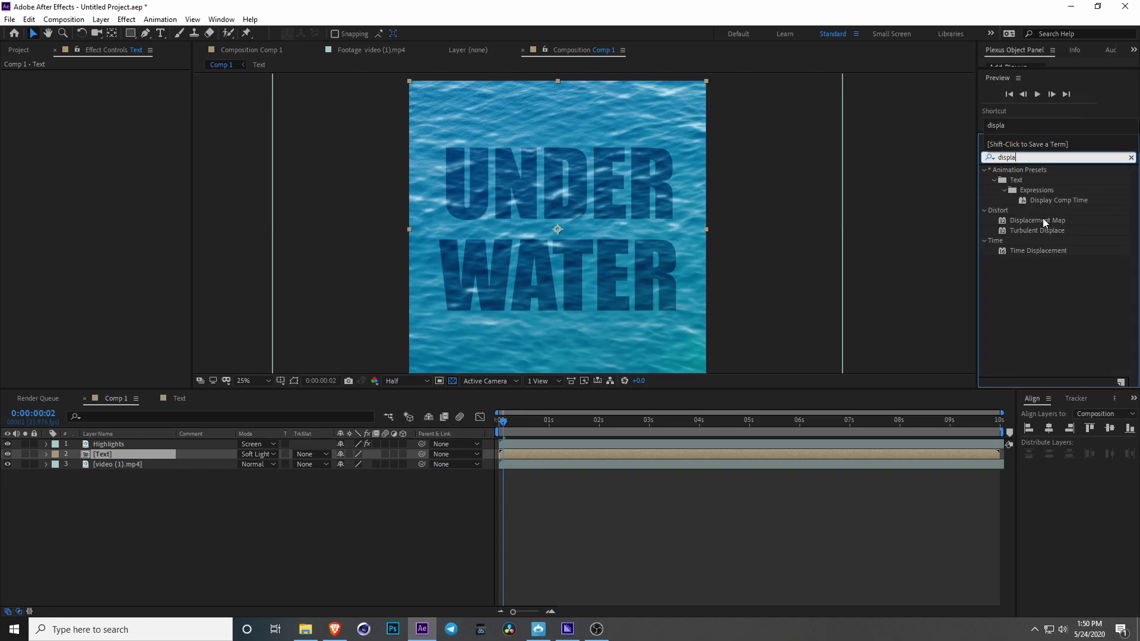
pyautogui.moveTo(1043, 218); pyautogui.dragTo(526, 455)
pyautogui.click(100, 97)
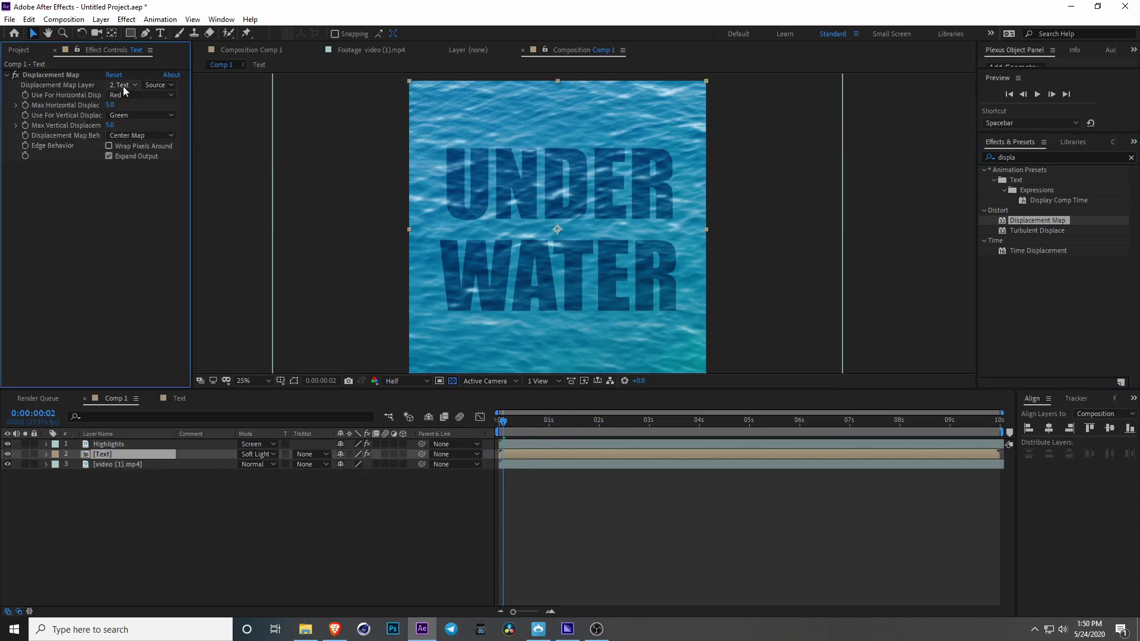
# - Use video (1).mp4 as the displacement map, with Luminance for horizontal and vertical
pyautogui.click(123, 86)
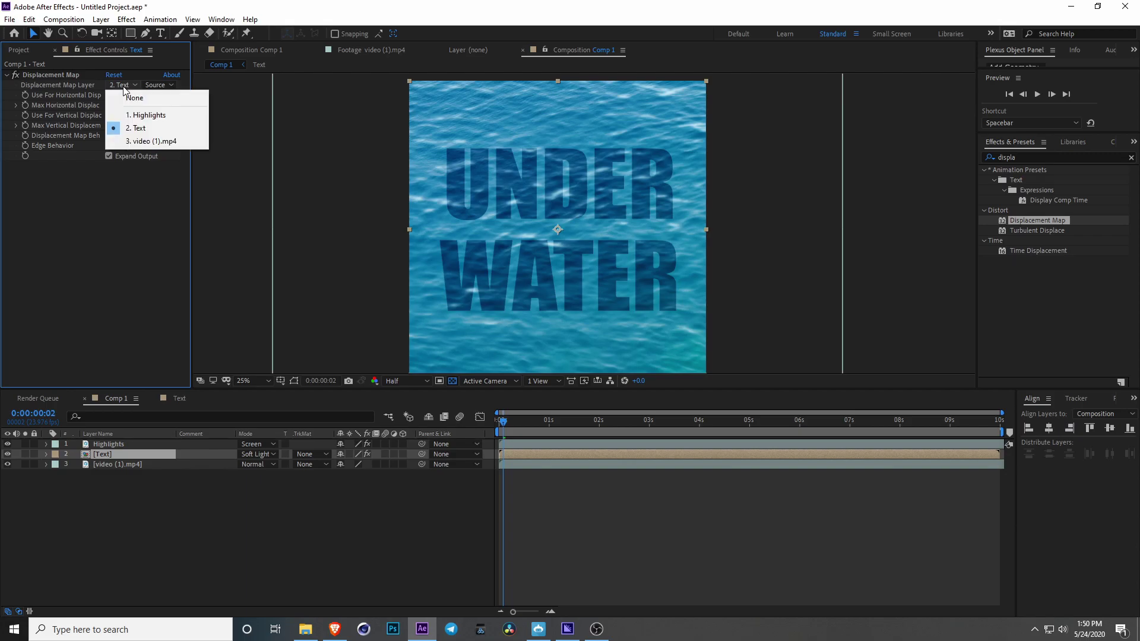
pyautogui.click(131, 142)
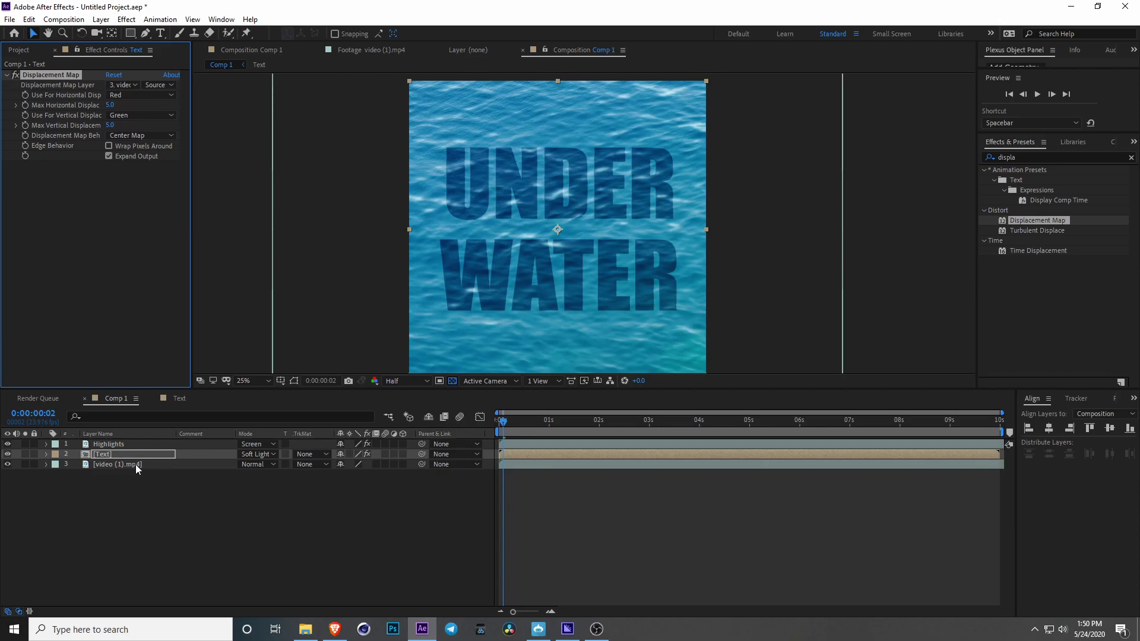
pyautogui.click(128, 95)
pyautogui.click(137, 160)
pyautogui.click(143, 115)
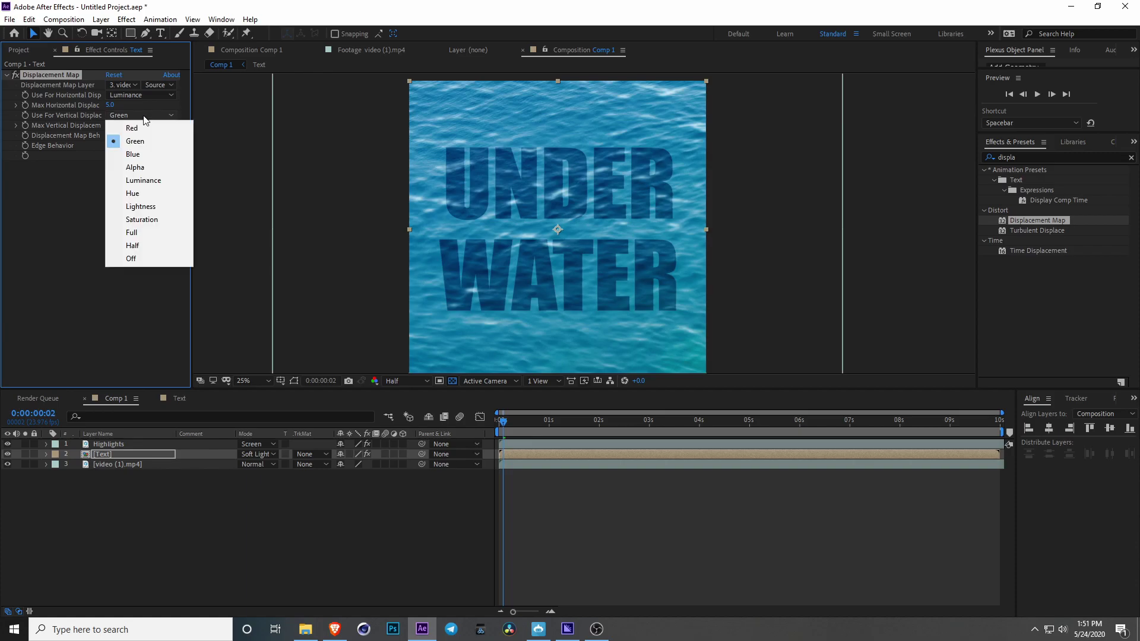
pyautogui.click(131, 181)
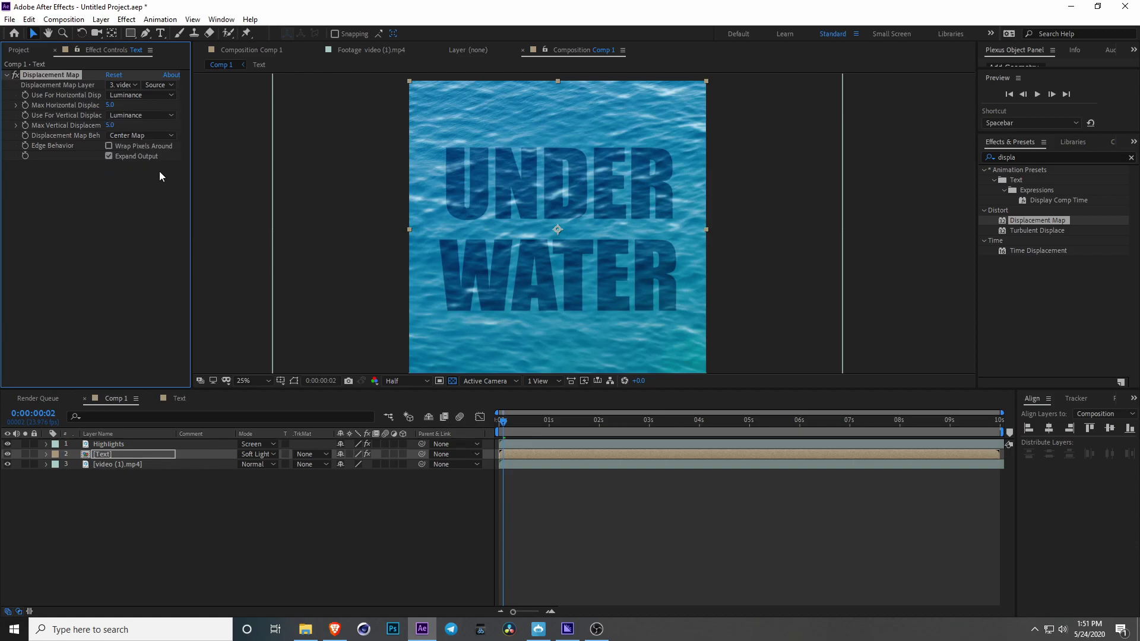
# - Zoom in and render the viewer at Full resolution, framing the UNDER word
pyautogui.press('.')
pyautogui.press('.')
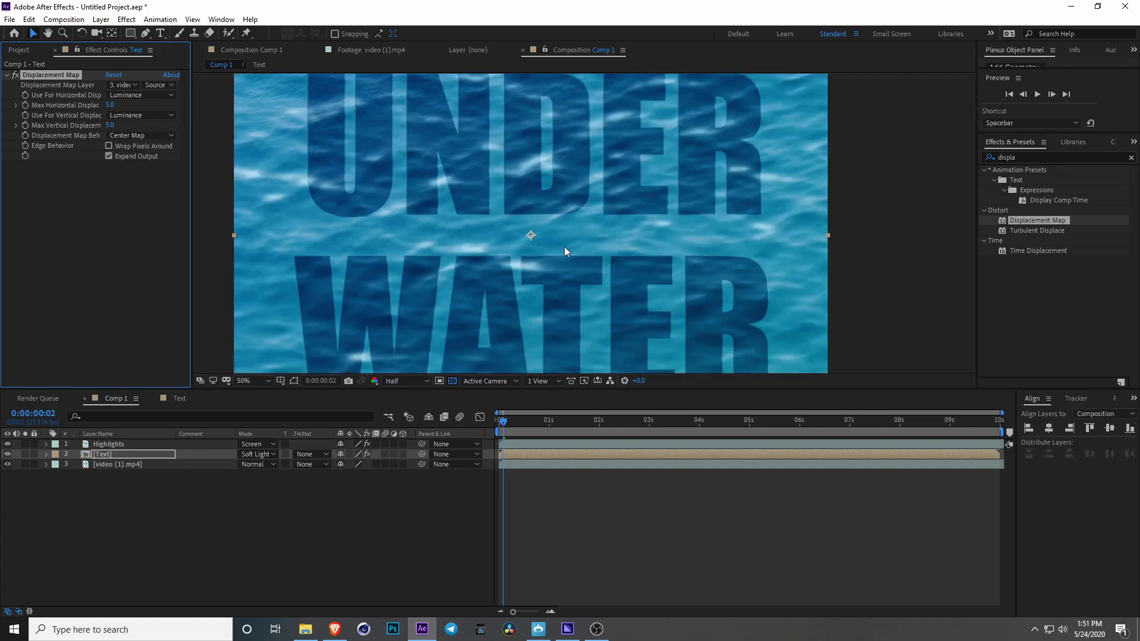
pyautogui.click(389, 382)
pyautogui.click(410, 407)
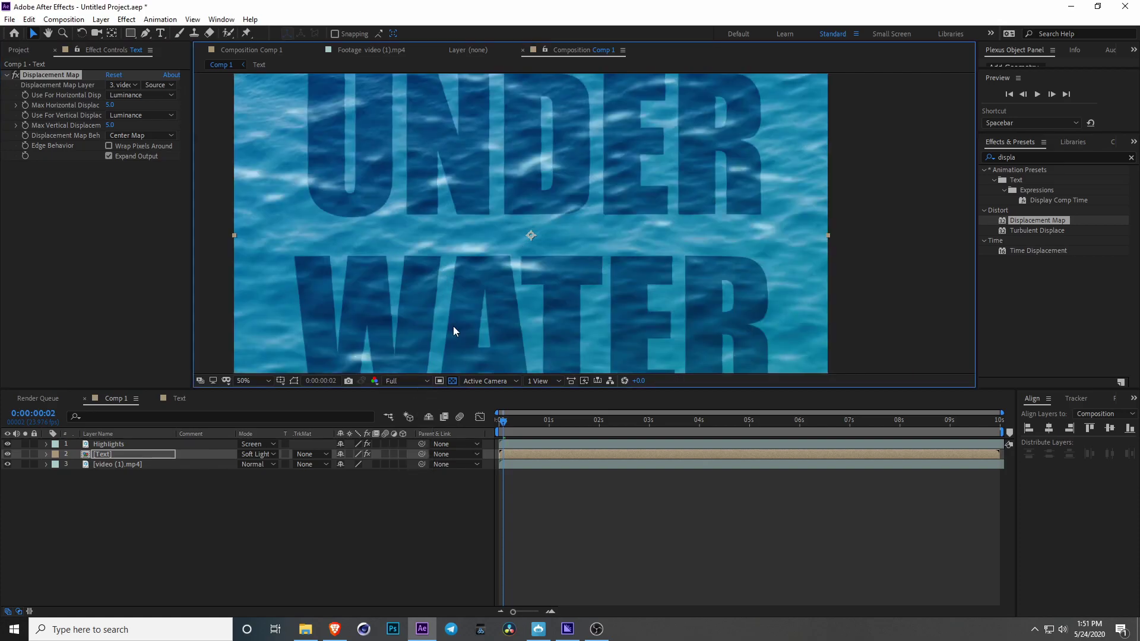
pyautogui.moveTo(497, 202); pyautogui.dragTo(479, 229)
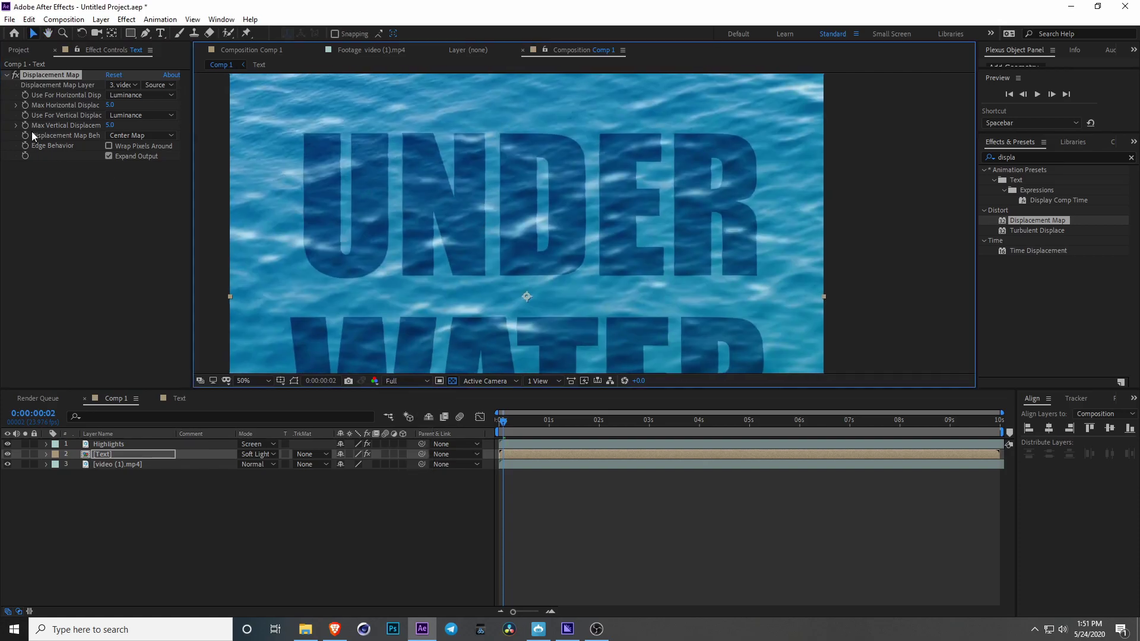
# - Set Max Horizontal Displacement to -49 and Max Vertical Displacement to 44
pyautogui.moveTo(110, 106); pyautogui.dragTo(89, 125)
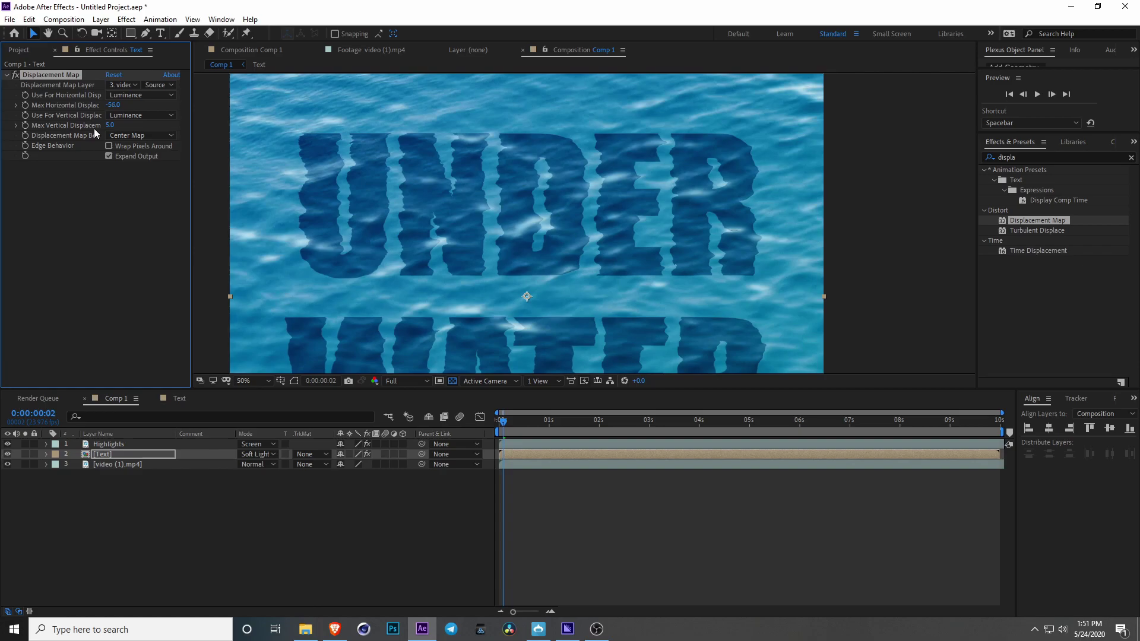
pyautogui.moveTo(119, 127)
pyautogui.mouseDown()
pyautogui.moveTo(110, 130)
pyautogui.moveTo(127, 135)
pyautogui.mouseUp()
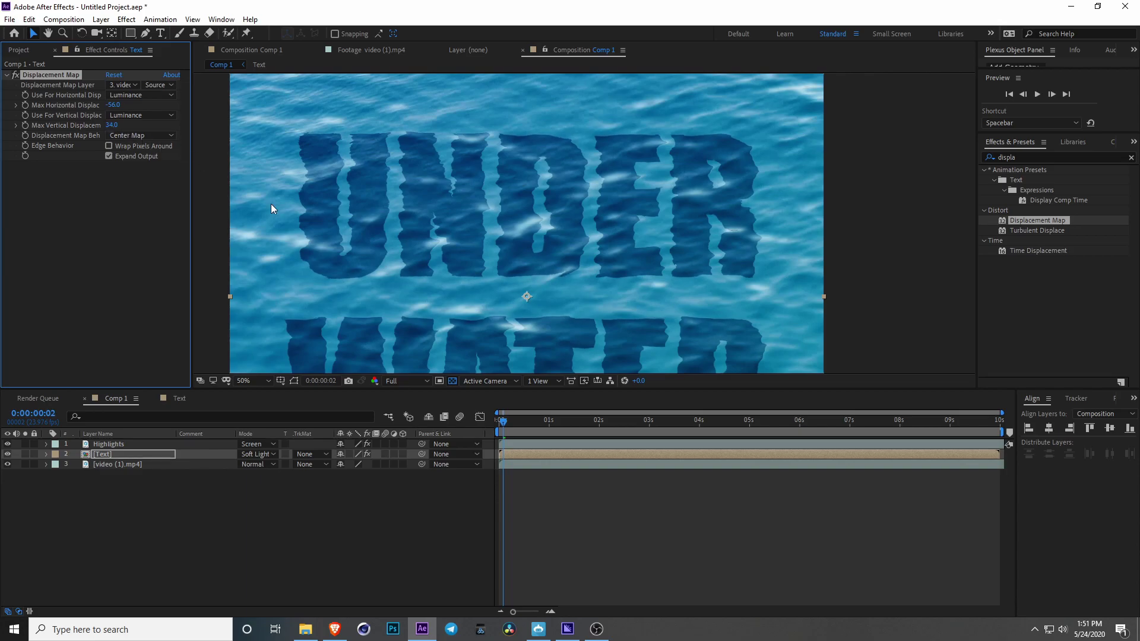
pyautogui.scroll(2, 271, 204)
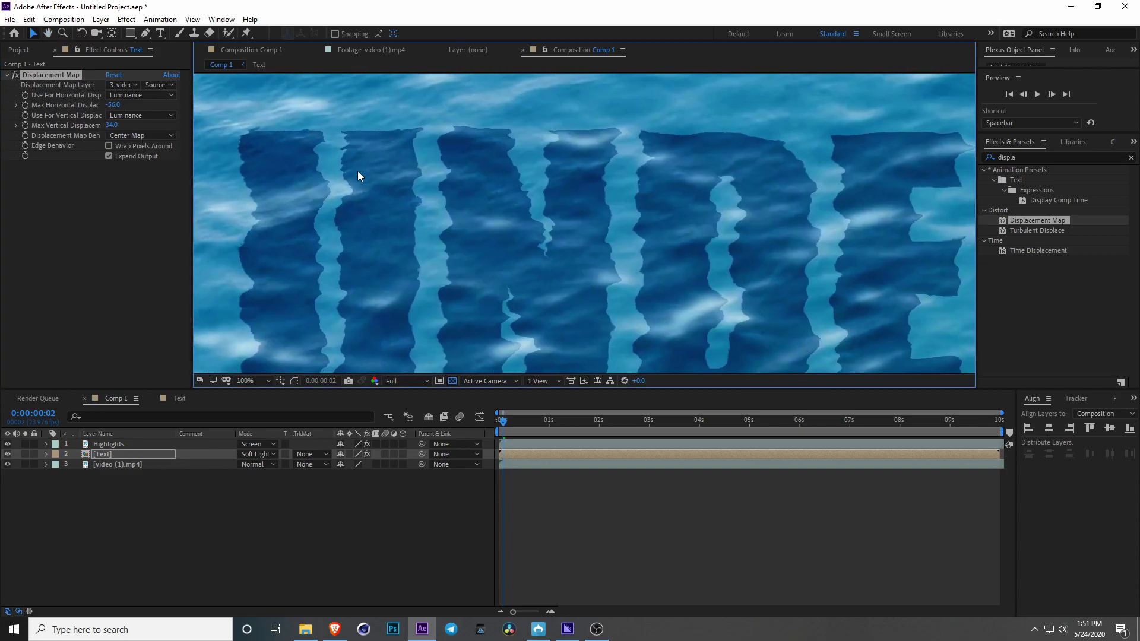
pyautogui.moveTo(118, 109)
pyautogui.mouseDown()
pyautogui.moveTo(202, 109)
pyautogui.moveTo(122, 118)
pyautogui.mouseUp()
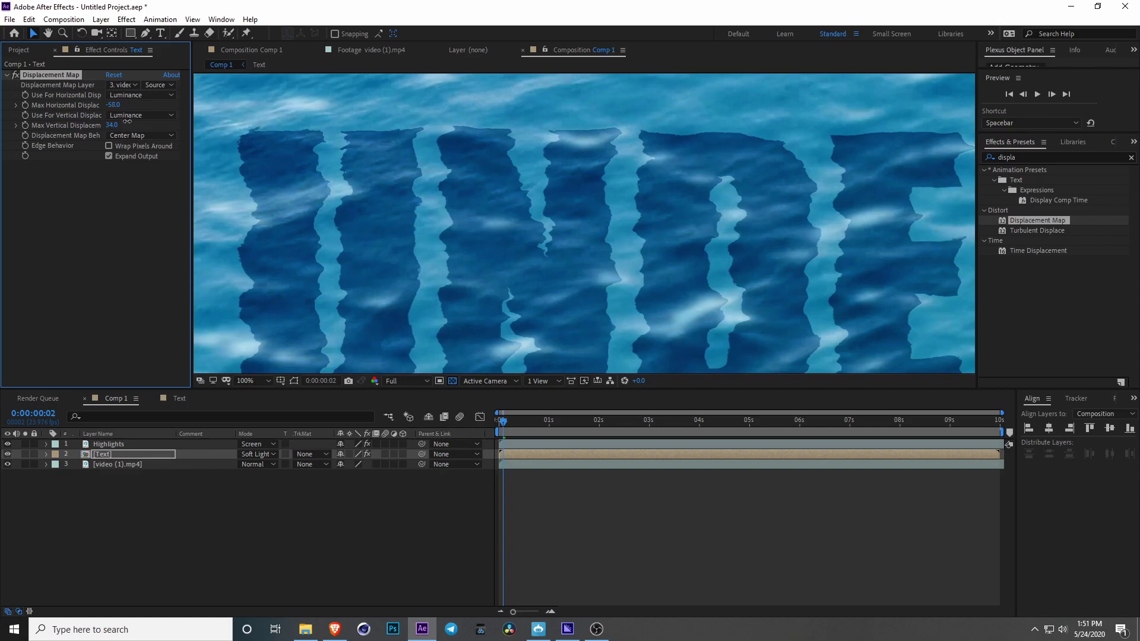
pyautogui.moveTo(131, 122); pyautogui.dragTo(119, 127)
pyautogui.scroll(-4, 732, 220)
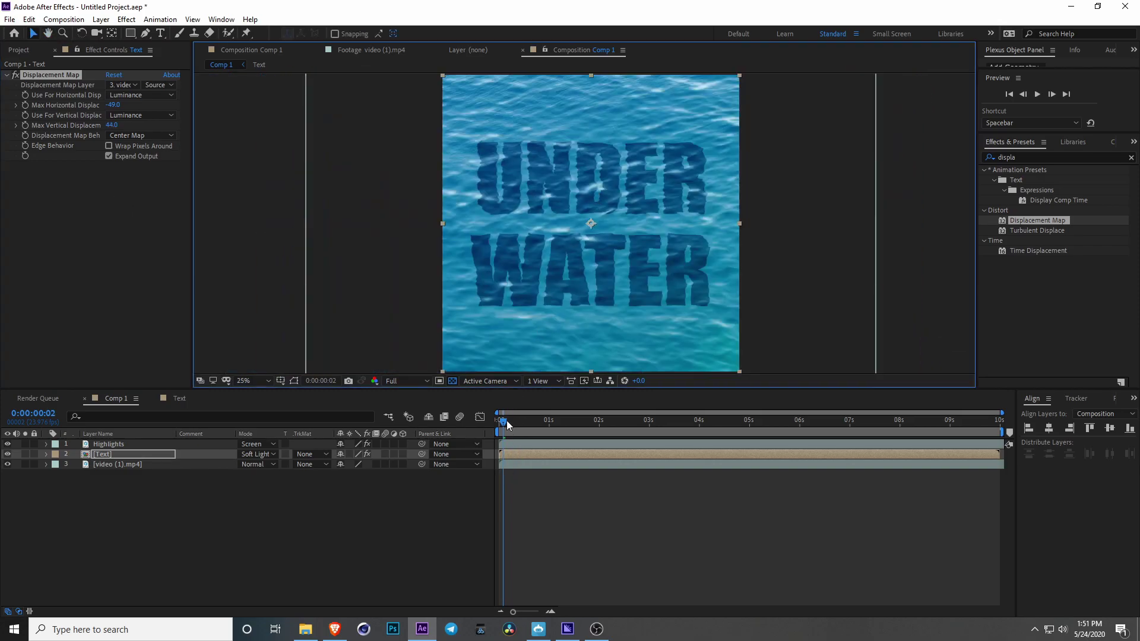
pyautogui.press('space')
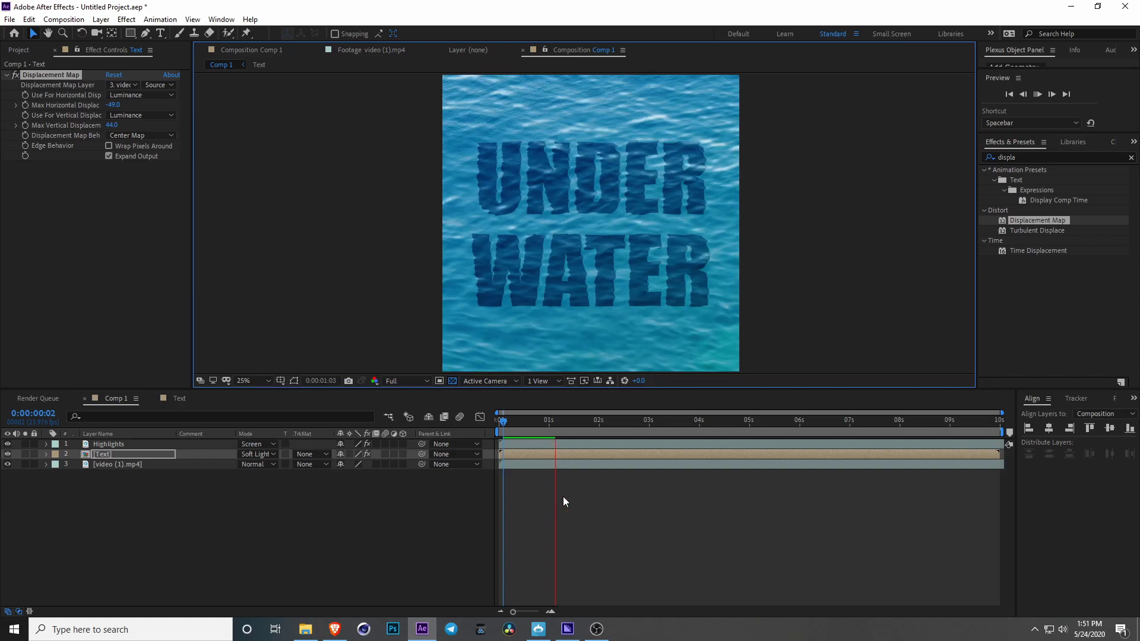
pyautogui.moveTo(539, 422); pyautogui.dragTo(492, 436)
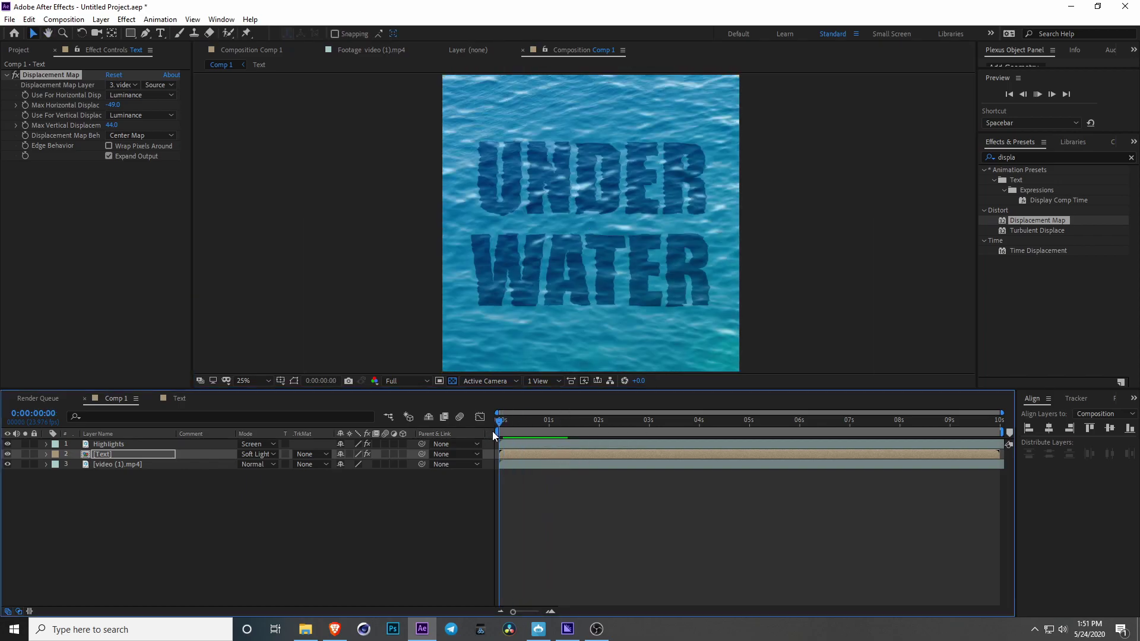
pyautogui.press('space')
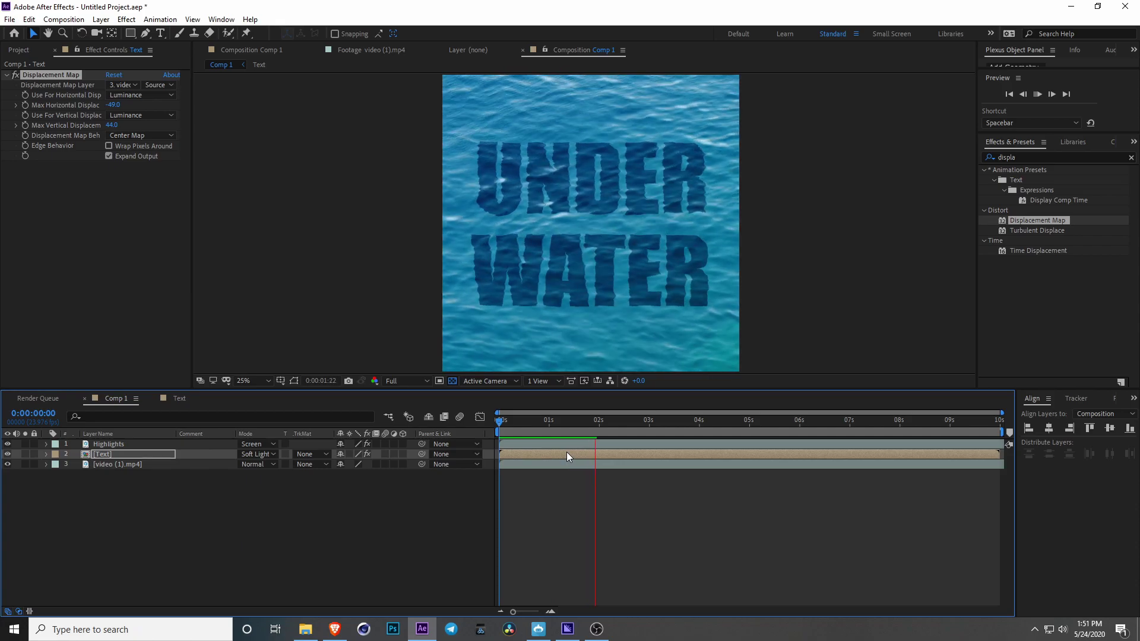
pyautogui.press('space')
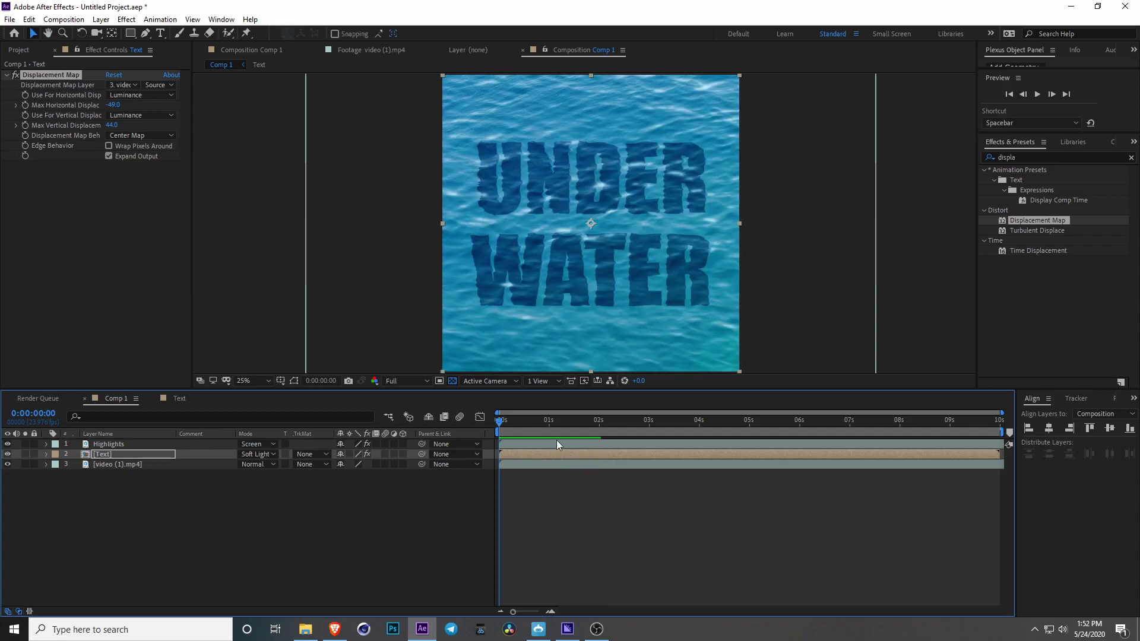
pyautogui.click(548, 420)
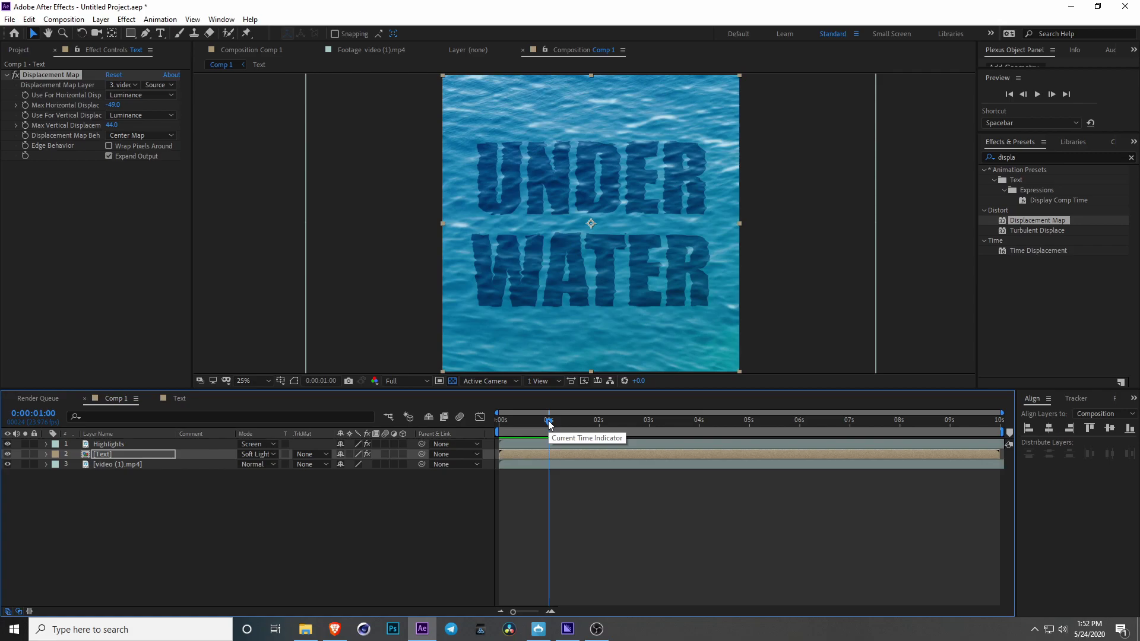
pyautogui.press('space')
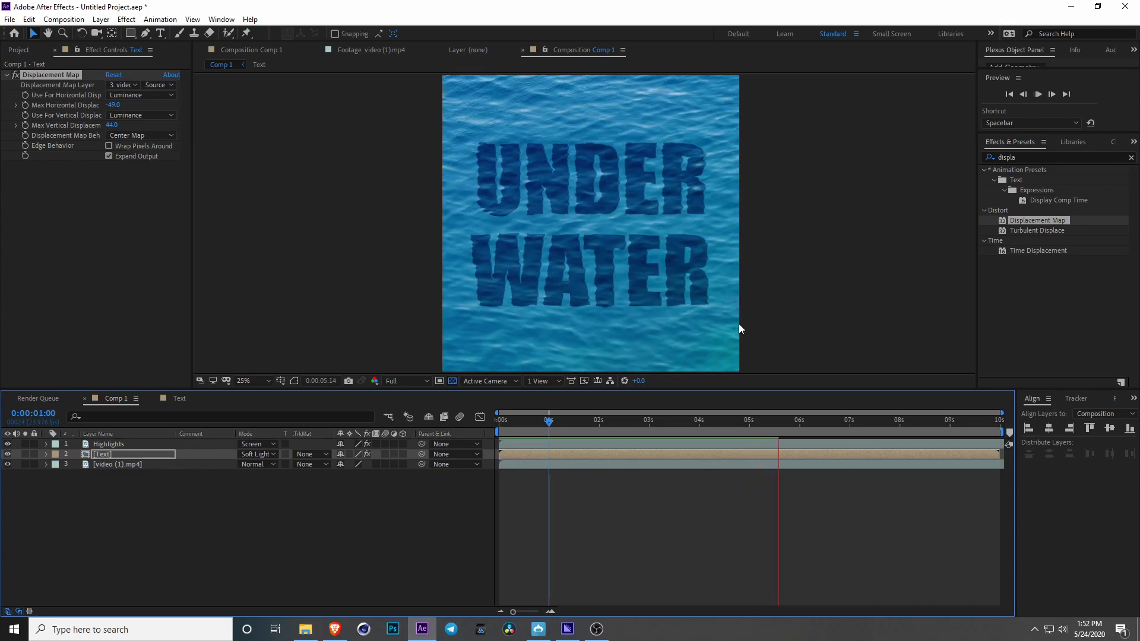
pyautogui.press('space')
pyautogui.press('space')
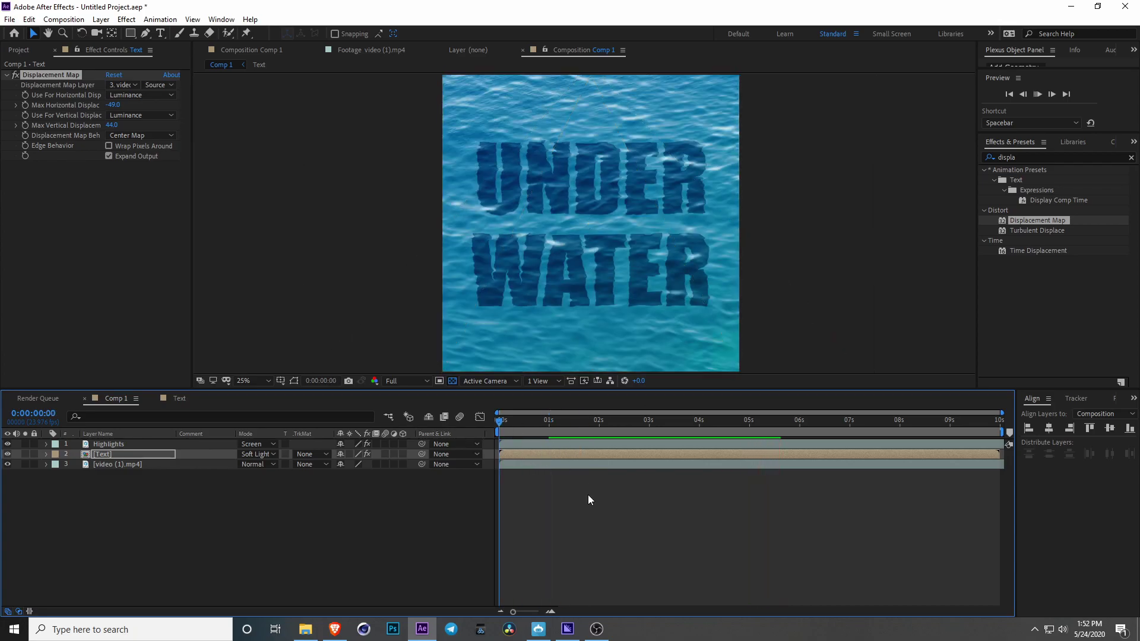